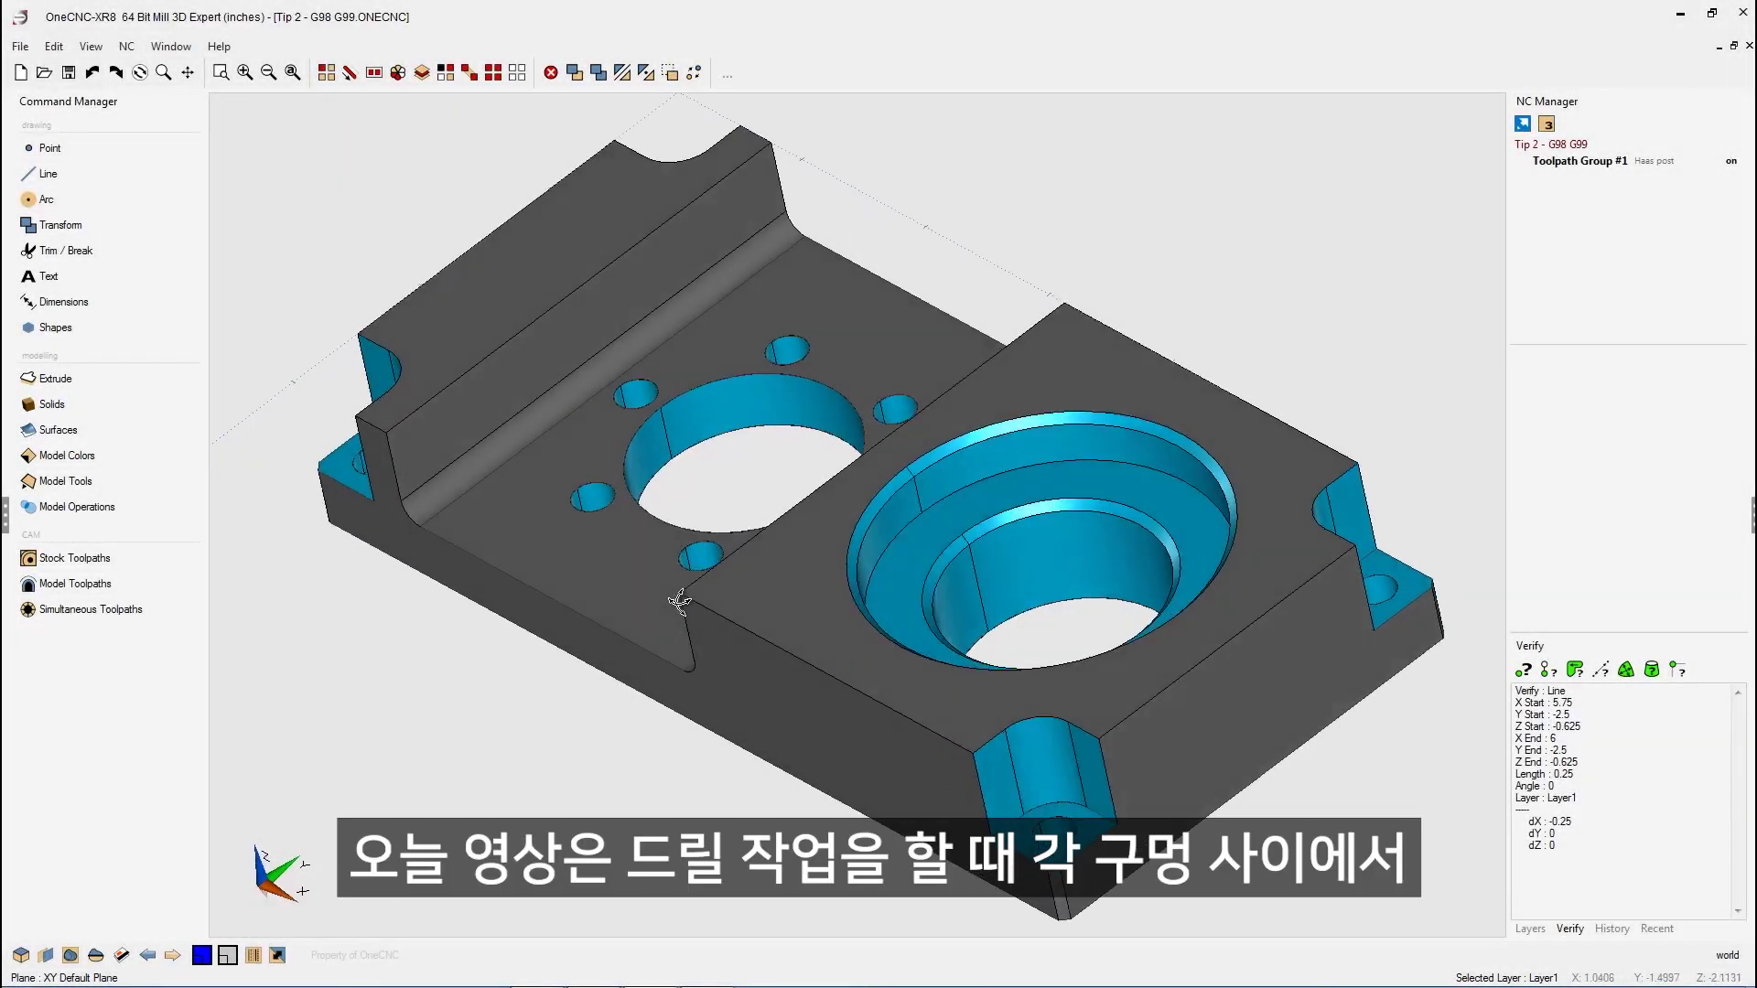
Orbit around the part to inspect the holes, then switch to the flat top view.
{"action": "middle_click_drag", "start_coordinate": [679, 601], "coordinate": [704, 600]}
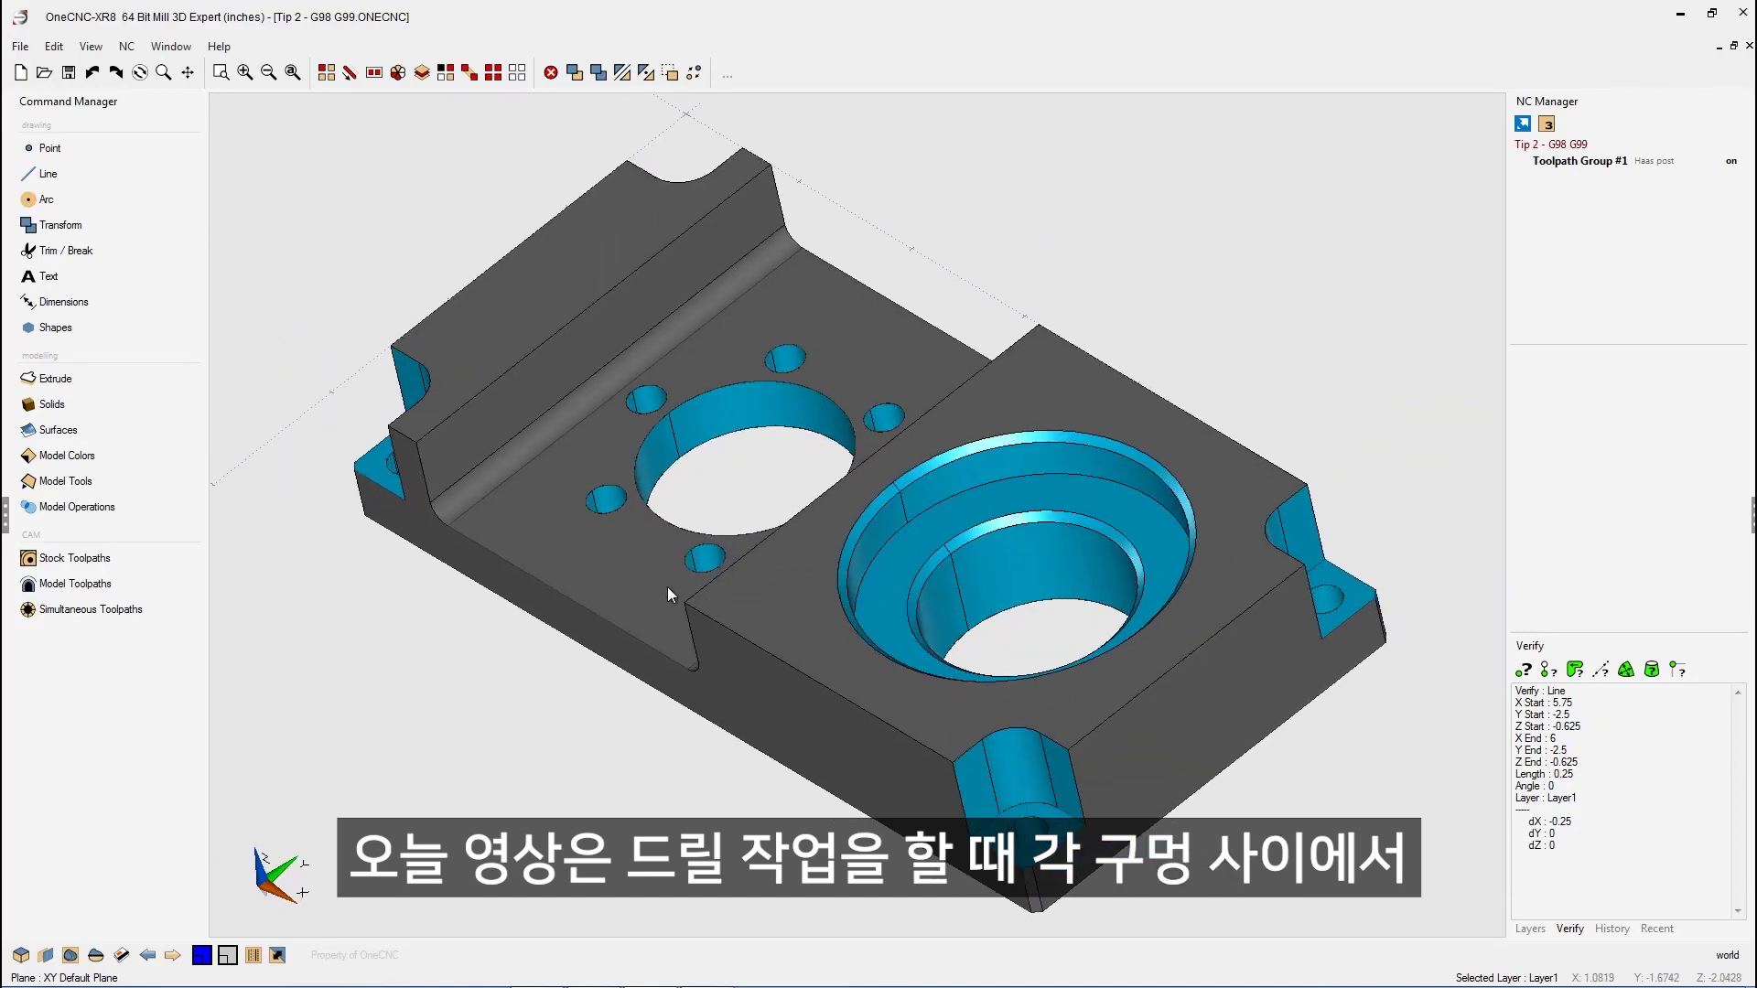
{"action": "middle_click_drag", "start_coordinate": [786, 397], "coordinate": [844, 375]}
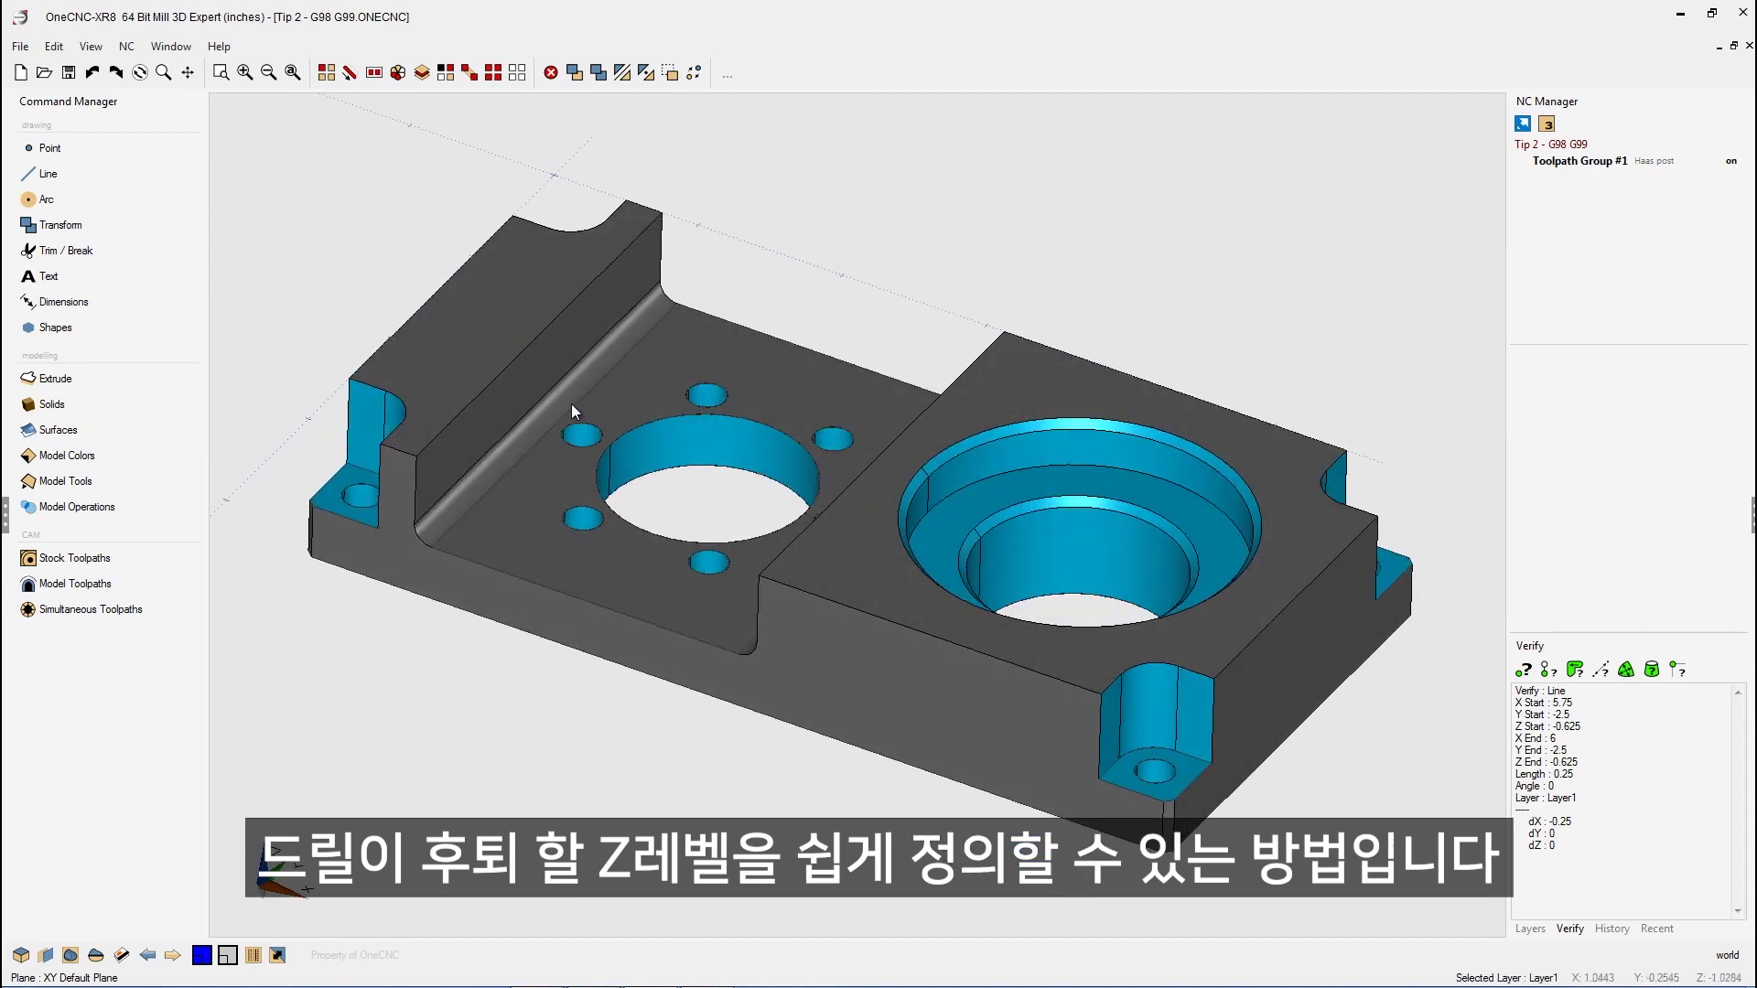
{"action": "middle_click_drag", "start_coordinate": [615, 579], "coordinate": [716, 614]}
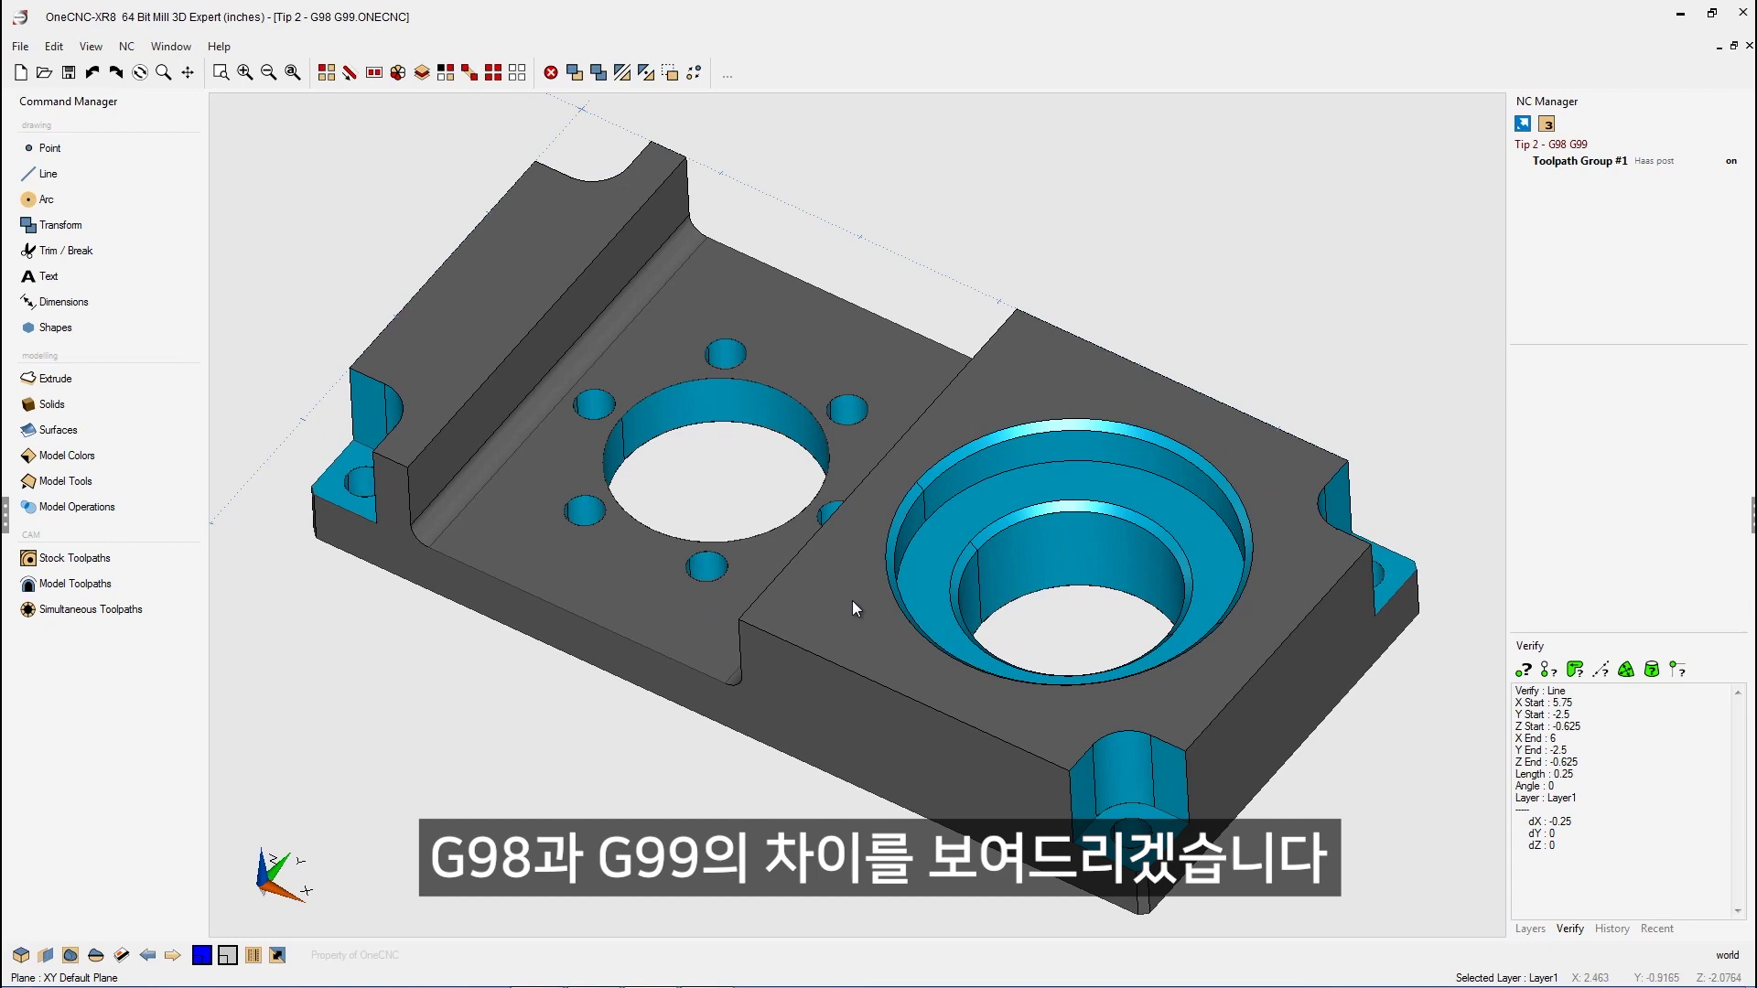
{"action": "middle_click_drag", "start_coordinate": [762, 568], "coordinate": [826, 595]}
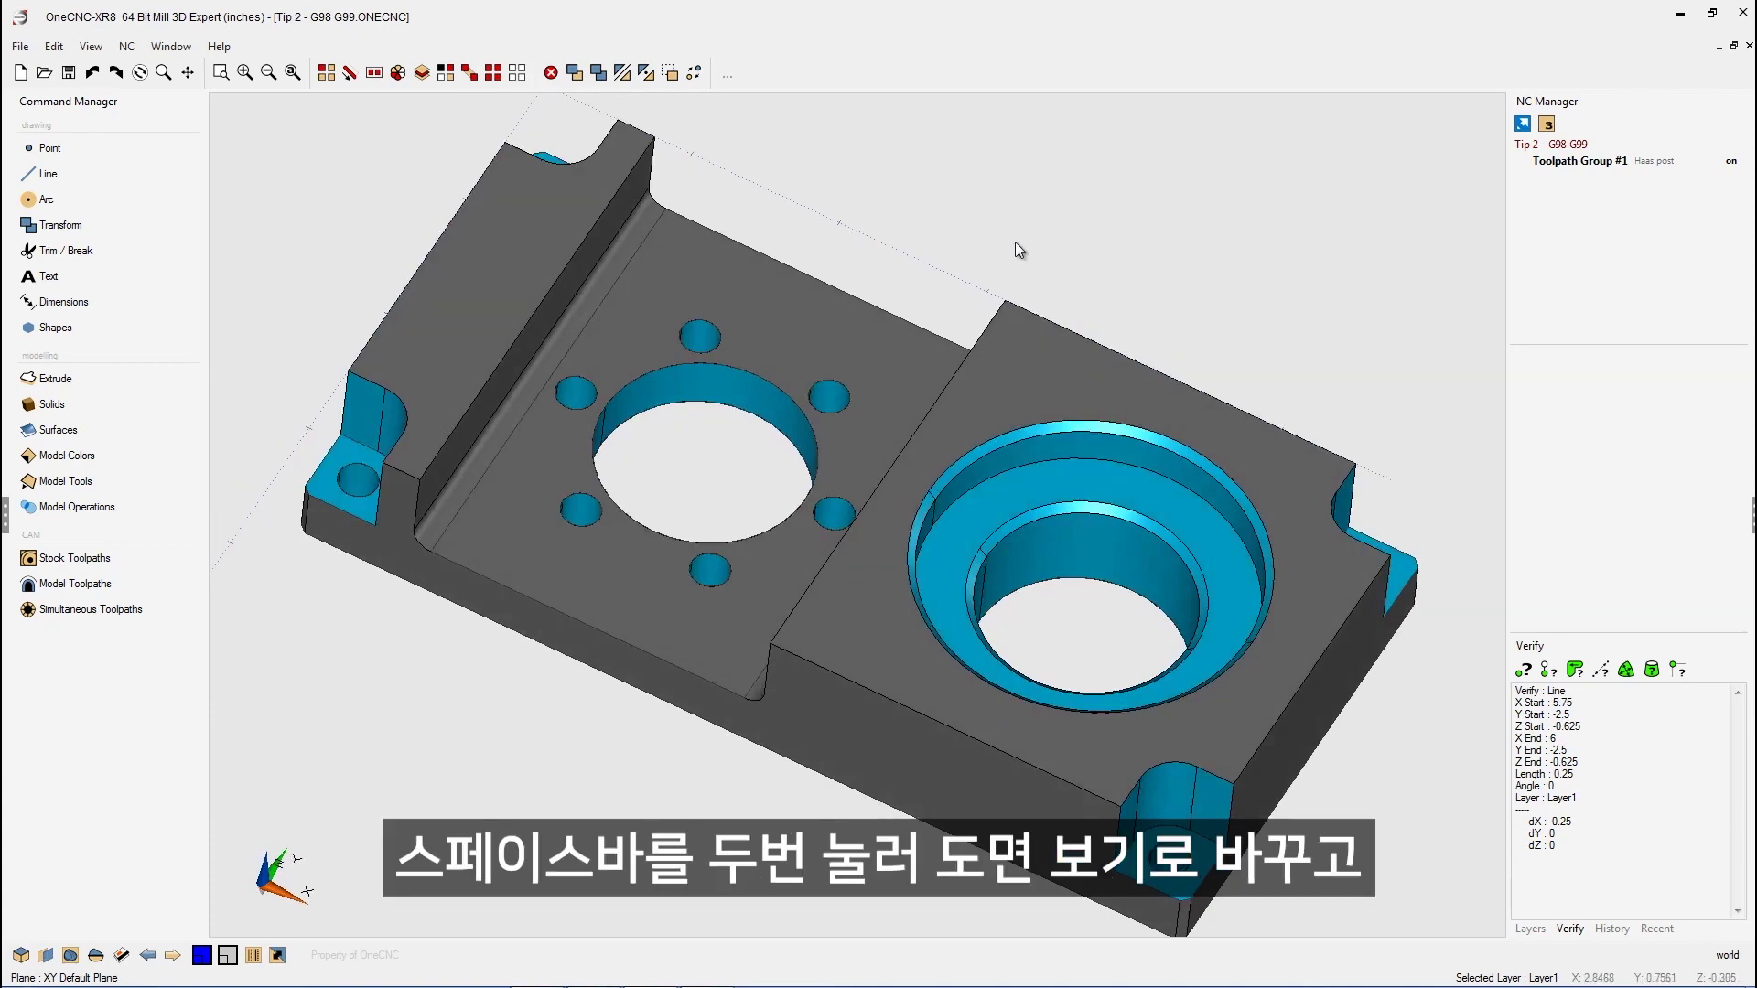
{"action": "key", "text": "space"}
{"action": "key", "text": "space"}
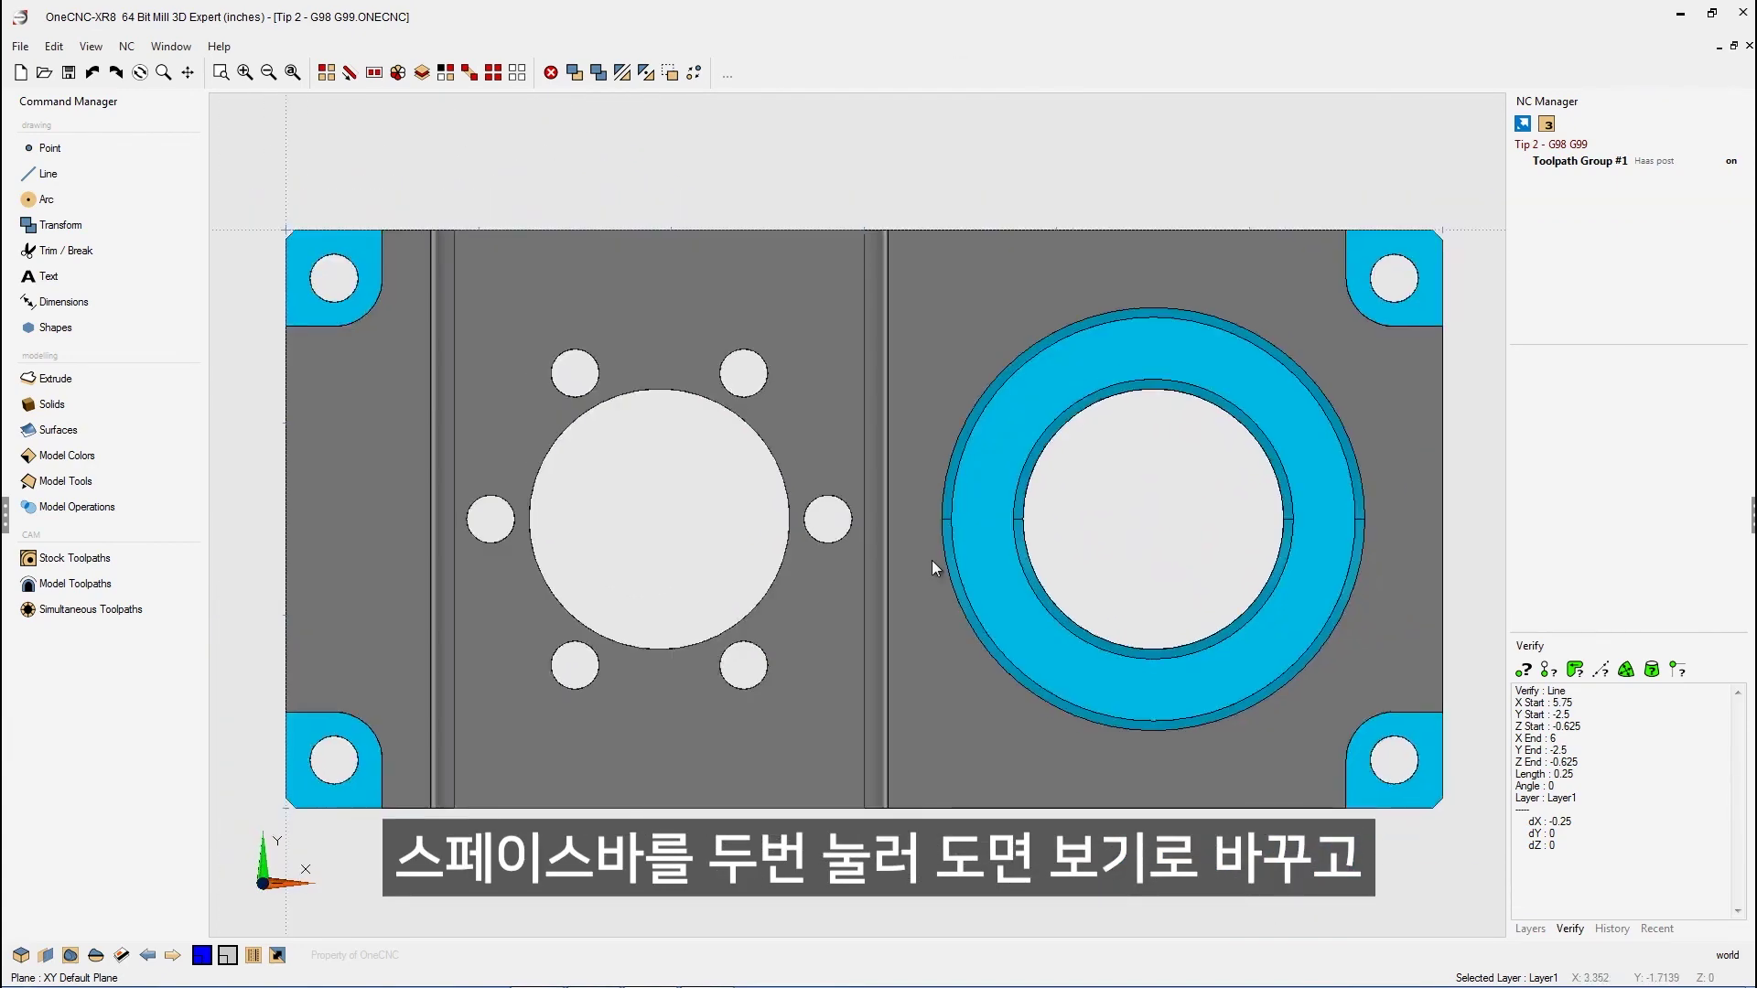
Start a Drill single toolpath by arc centre and pick the small hole centres around the bore.
{"action": "left_click", "coordinate": [101, 567]}
{"action": "left_click", "coordinate": [99, 435]}
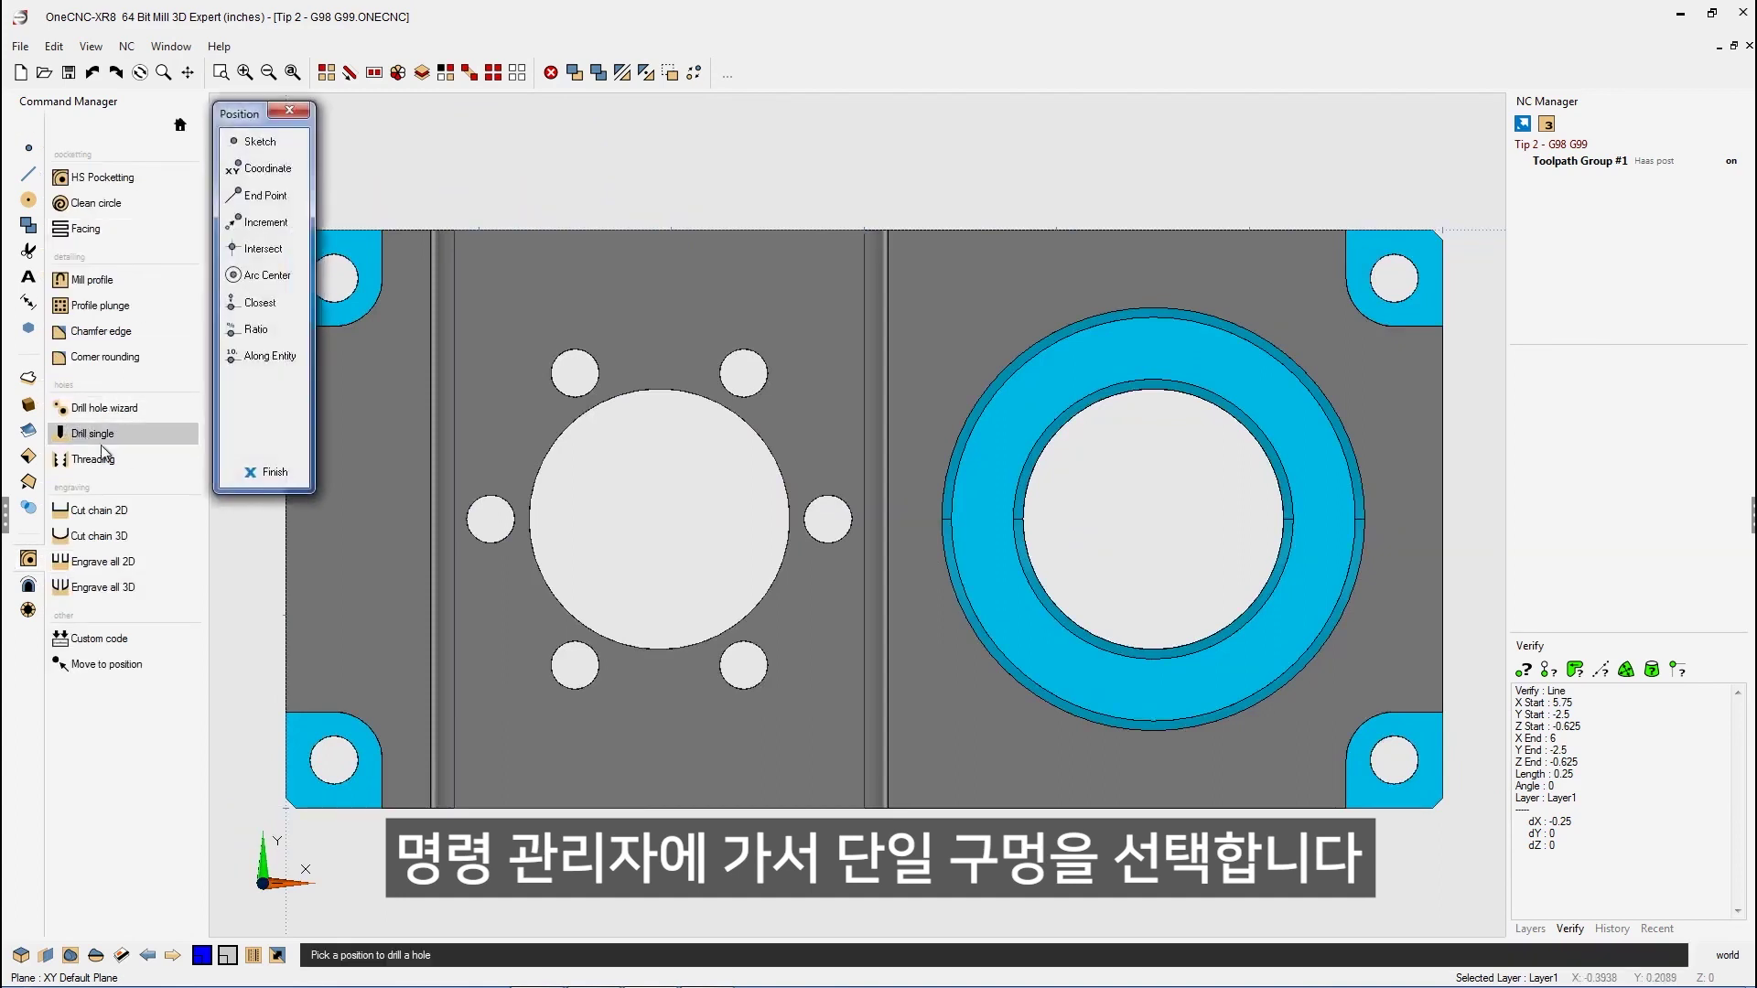
{"action": "left_click", "coordinate": [269, 278]}
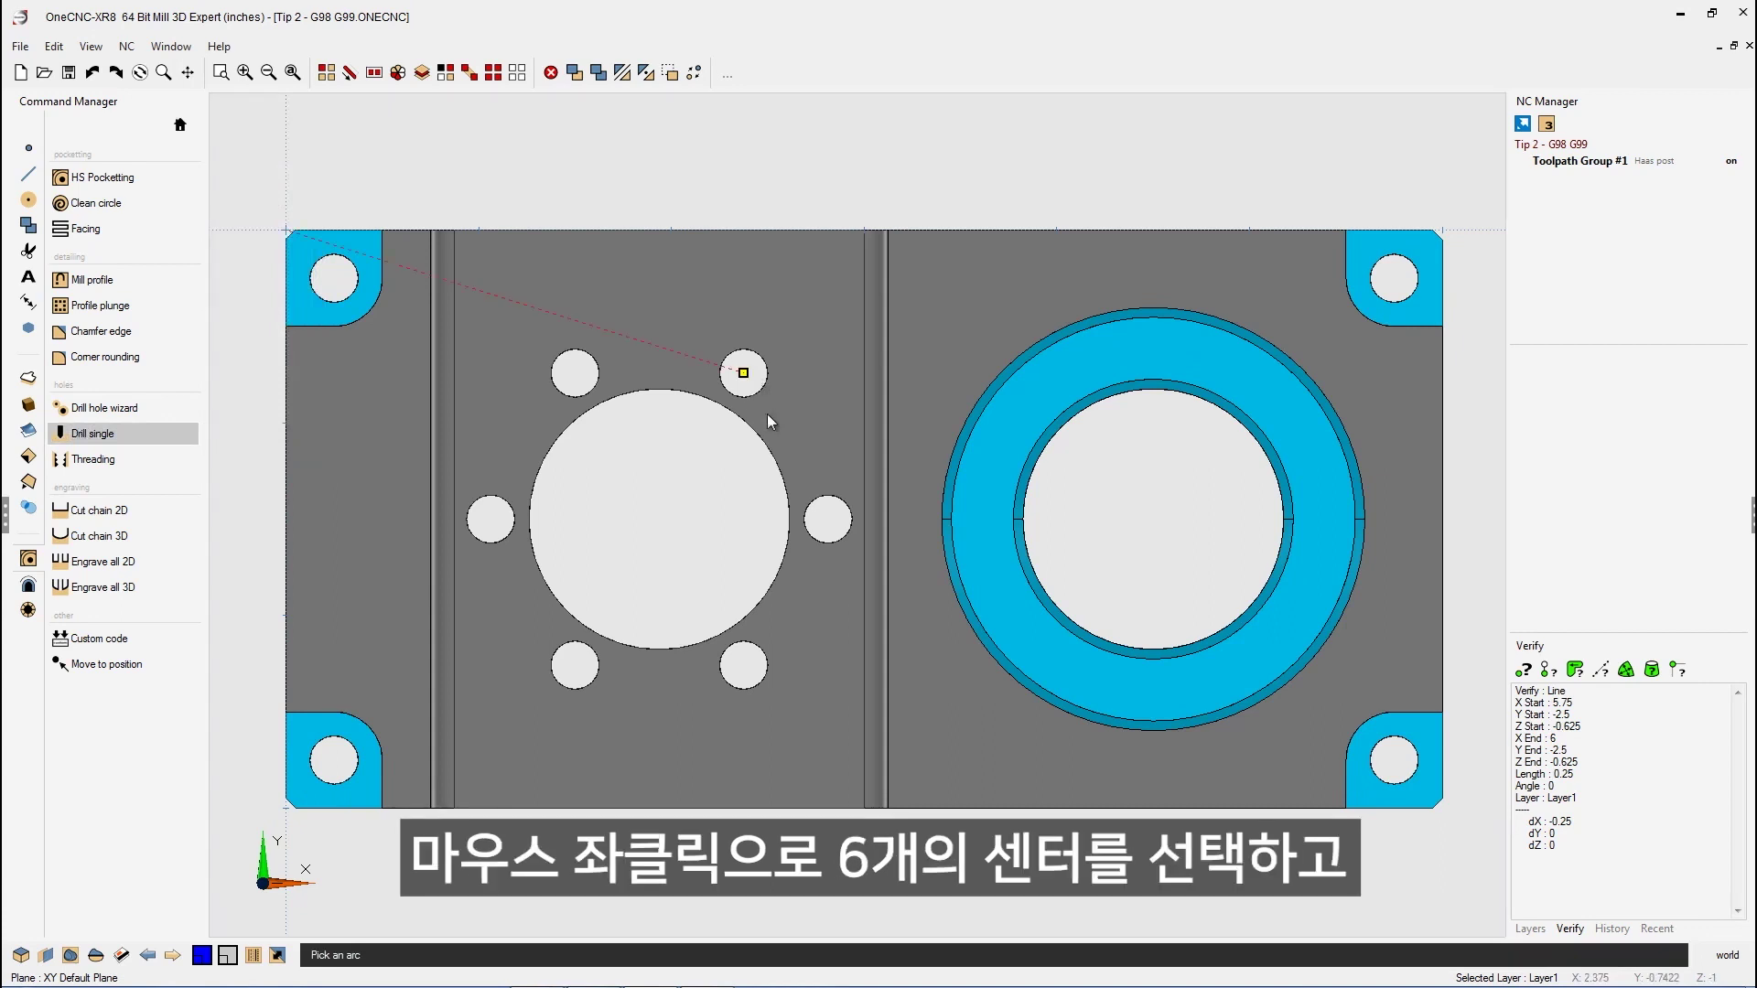
{"action": "left_click", "coordinate": [826, 517]}
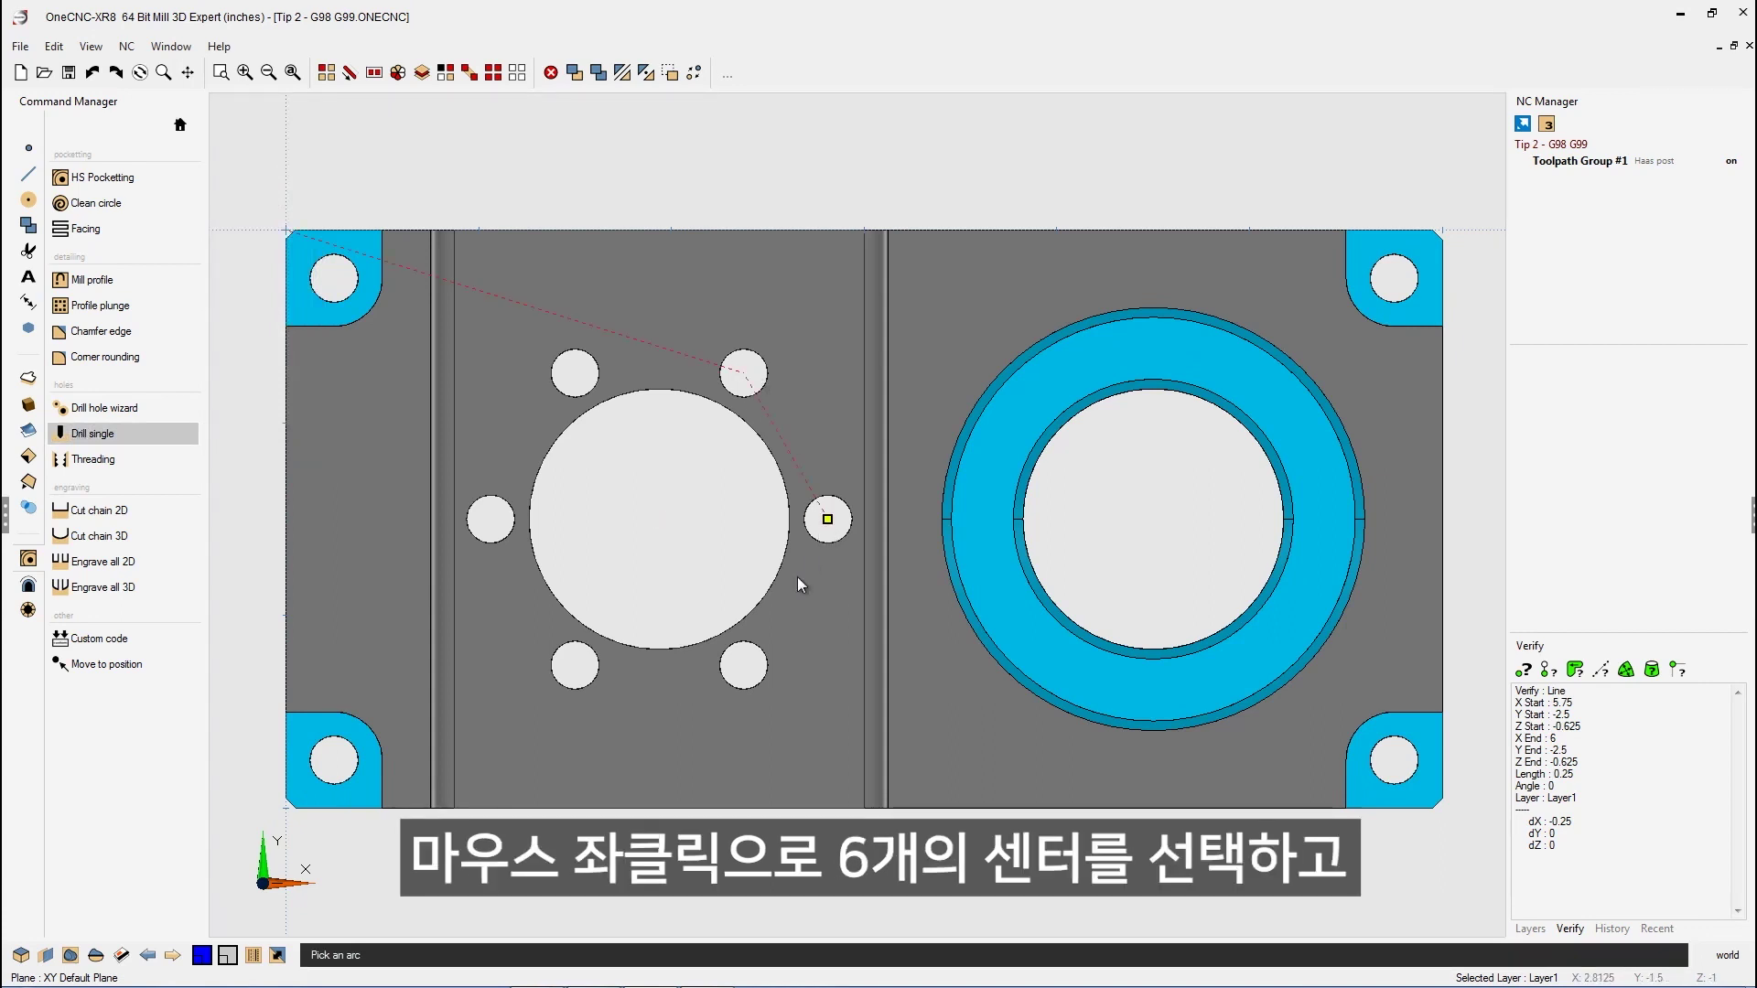
{"action": "left_click", "coordinate": [744, 676]}
{"action": "left_click", "coordinate": [574, 676]}
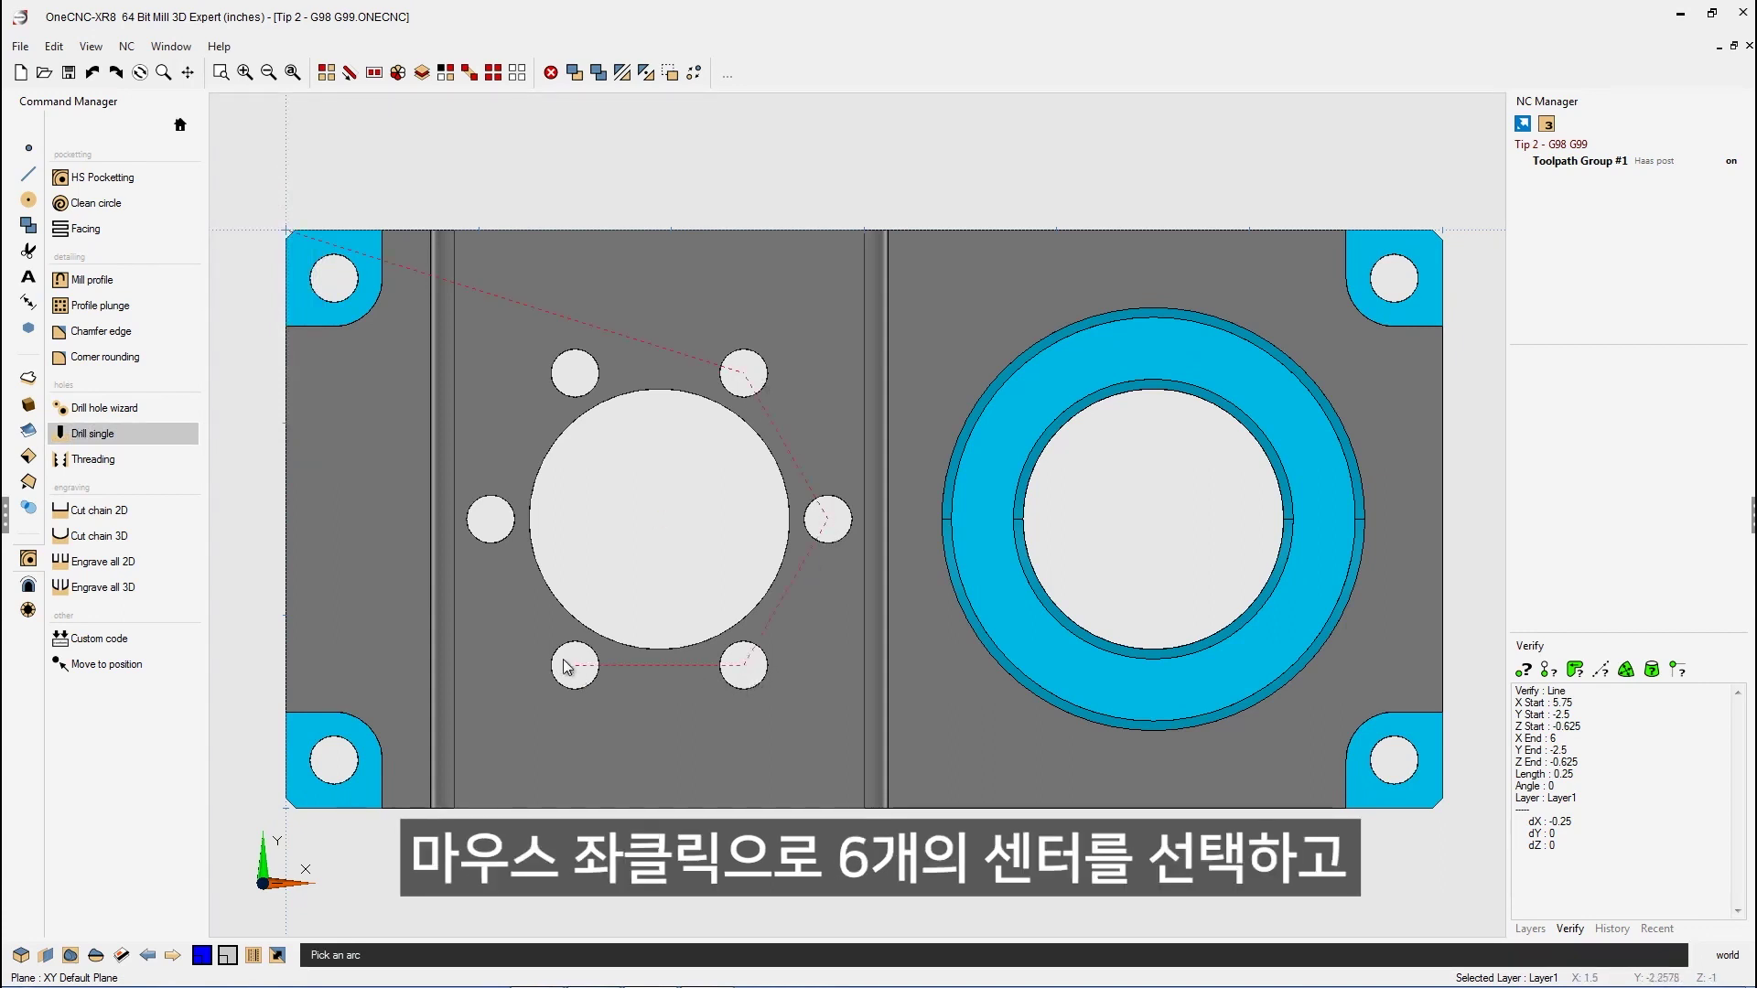
{"action": "left_click", "coordinate": [514, 476]}
{"action": "left_click", "coordinate": [568, 372]}
{"action": "right_click", "coordinate": [624, 224]}
{"action": "left_click", "coordinate": [640, 242]}
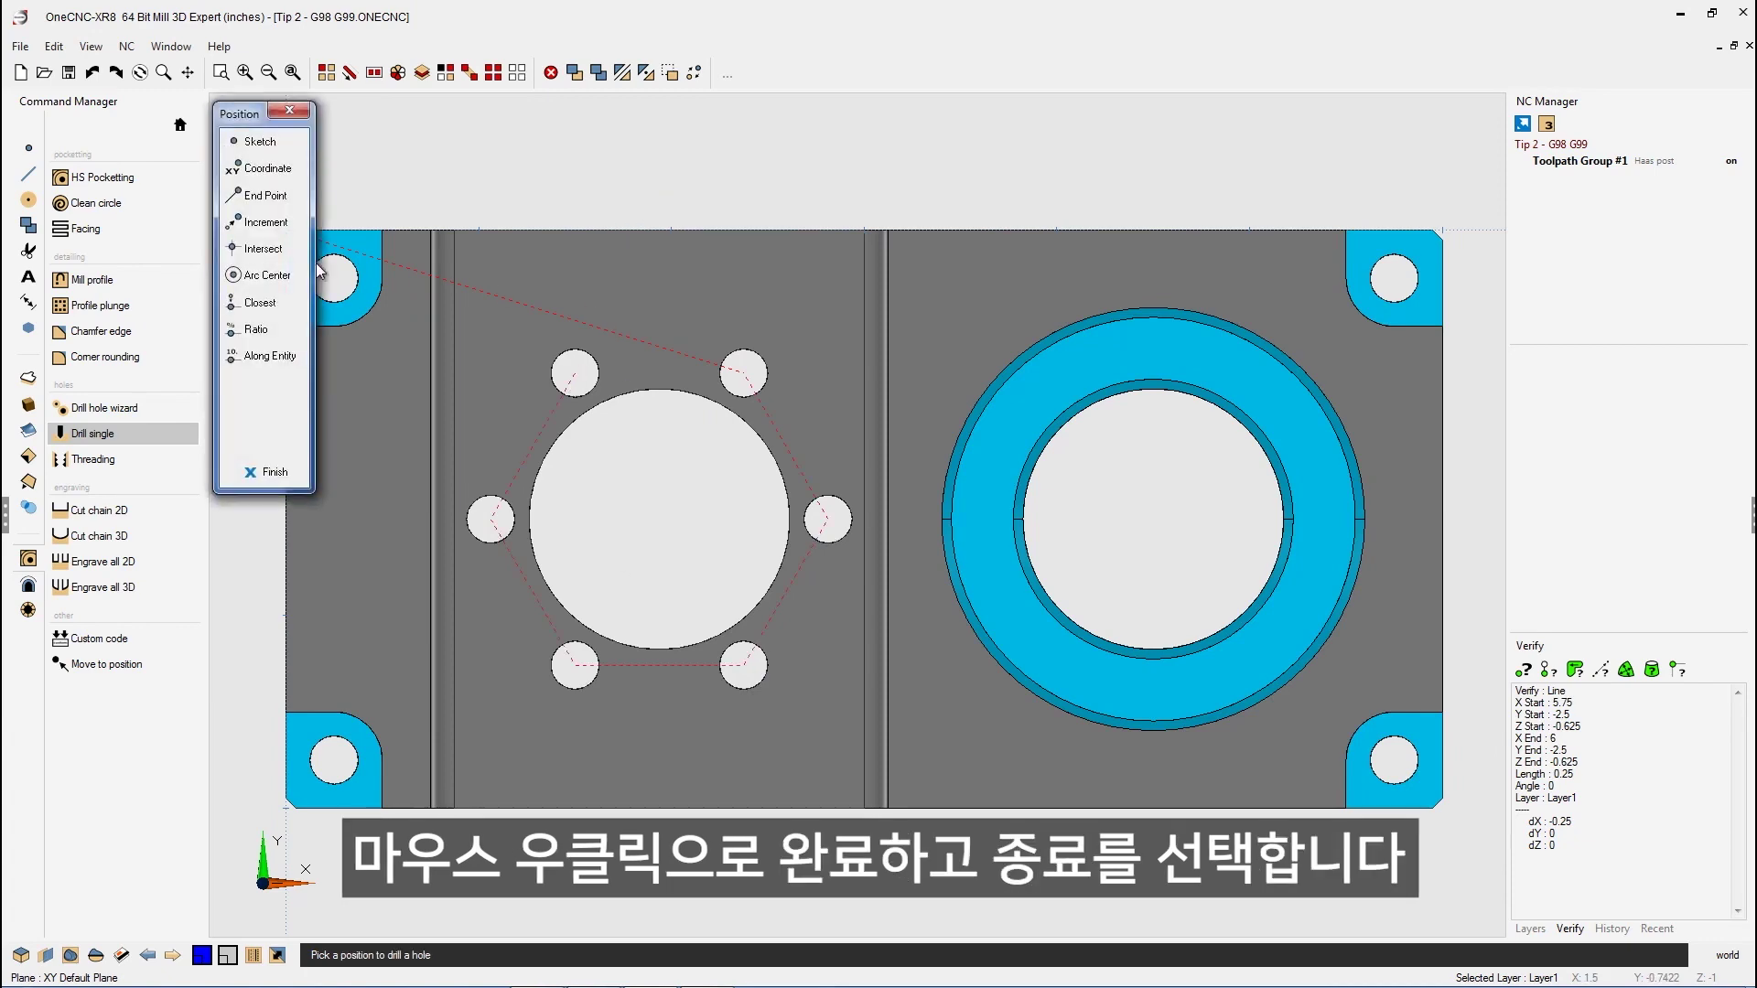
{"action": "left_click", "coordinate": [265, 472]}
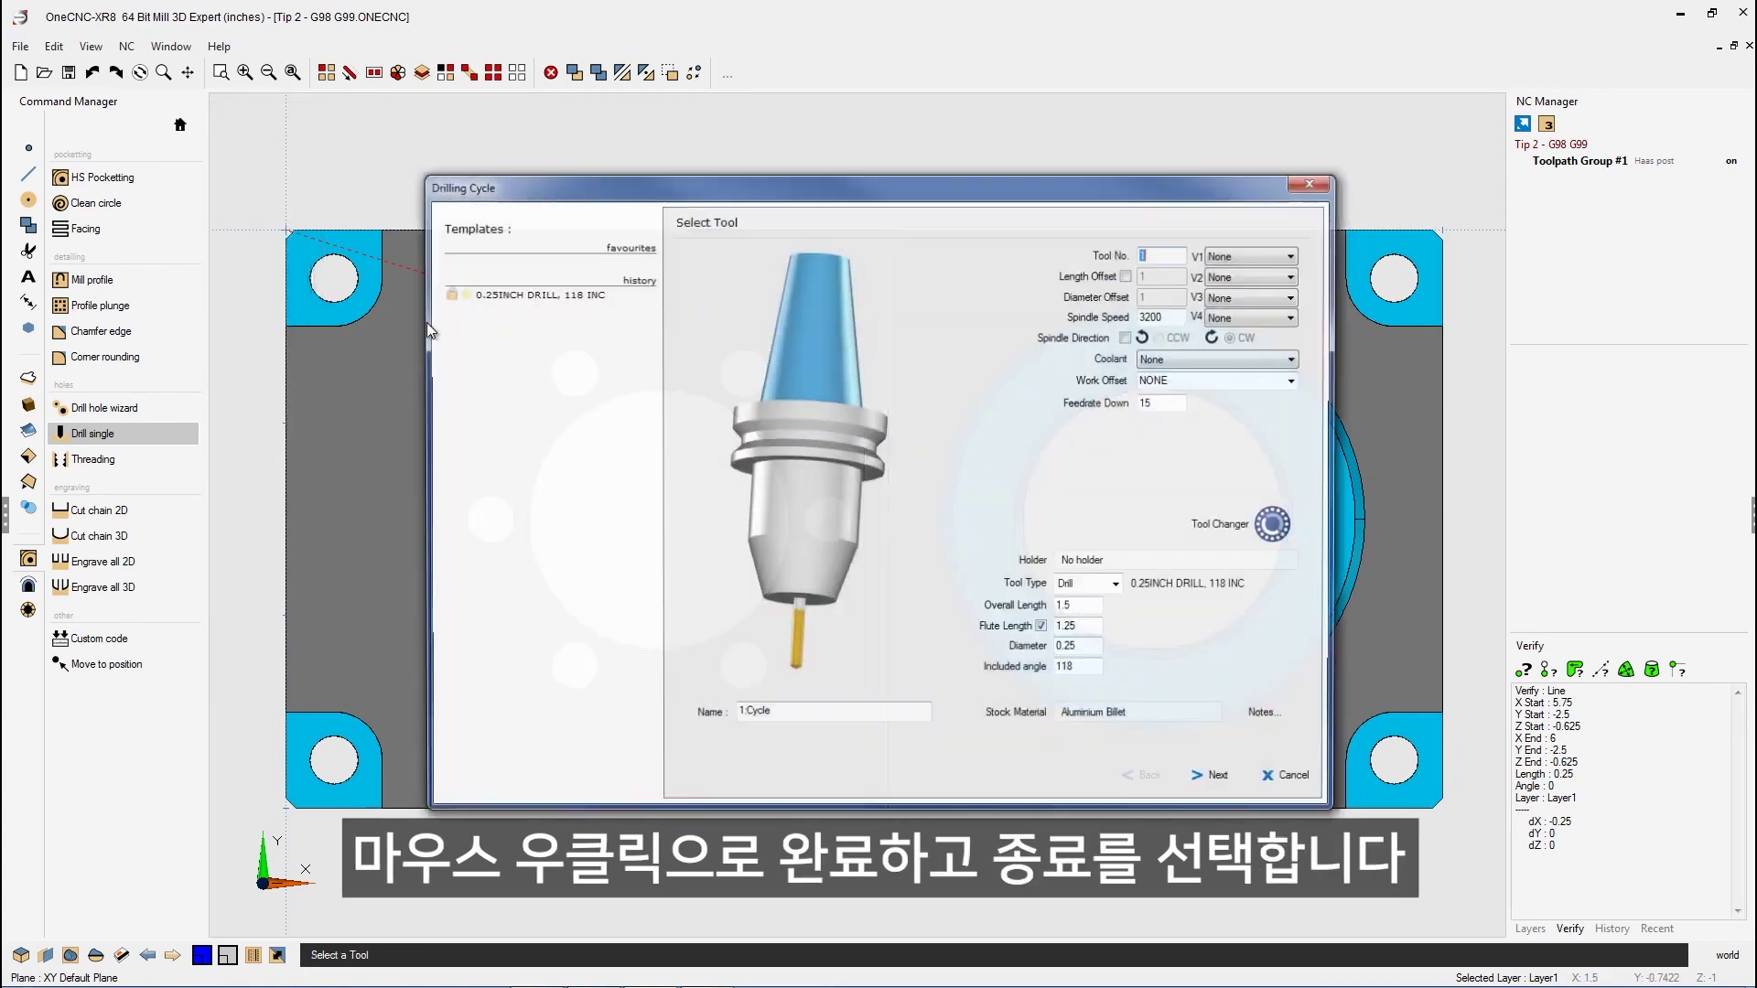
Keep the 0.25INCH DRILL, enter Rapid Z Plane 0.2 and plunge clearance 0.05, choose Machine Cycles.
{"action": "left_click_drag", "start_coordinate": [518, 185], "coordinate": [310, 100]}
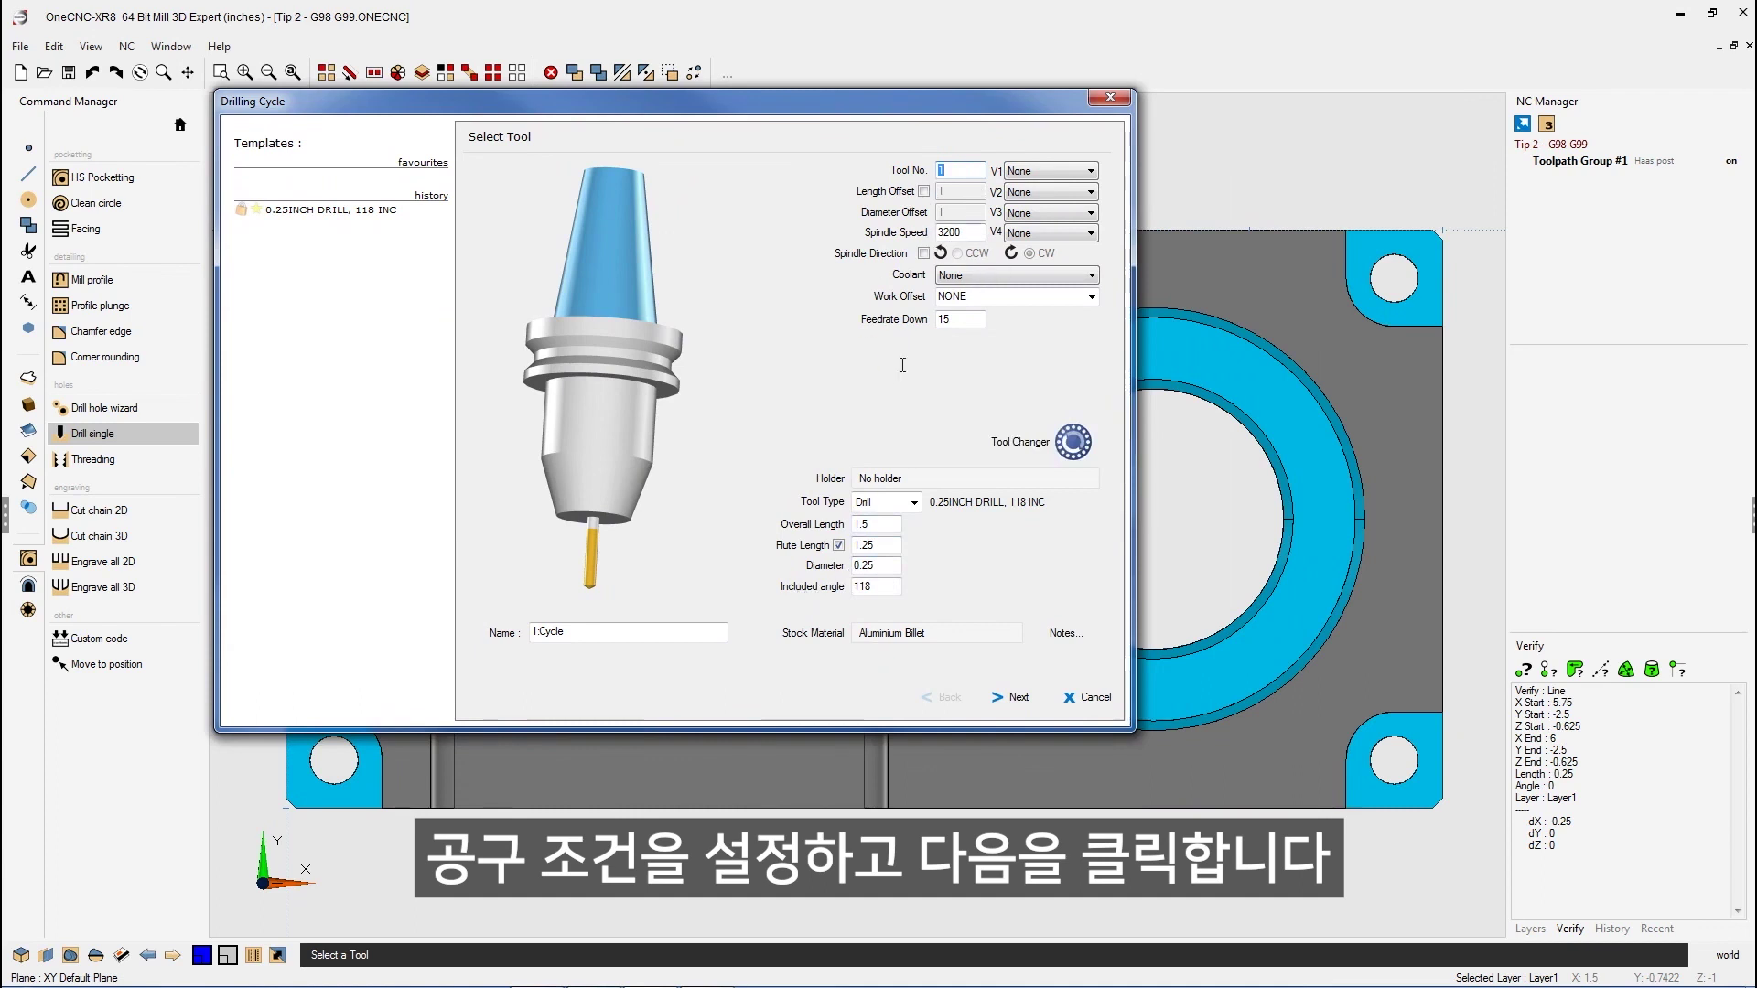
{"action": "left_click", "coordinate": [1018, 698]}
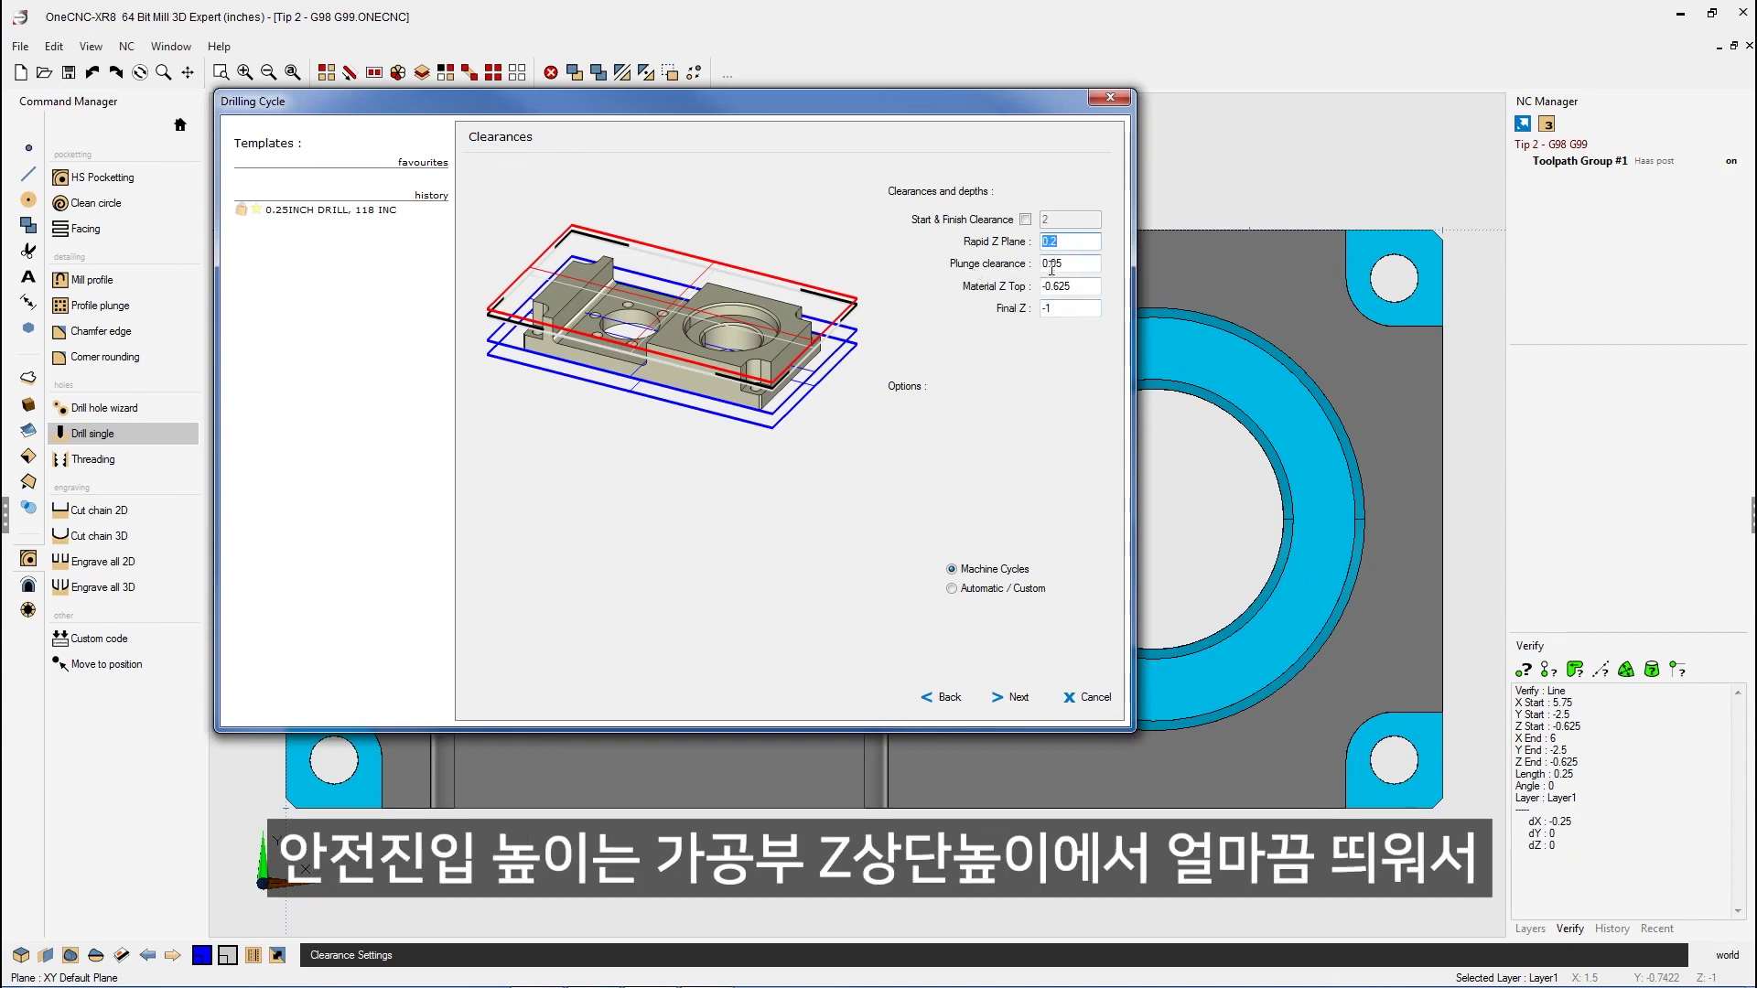
{"action": "key", "text": "Tab"}
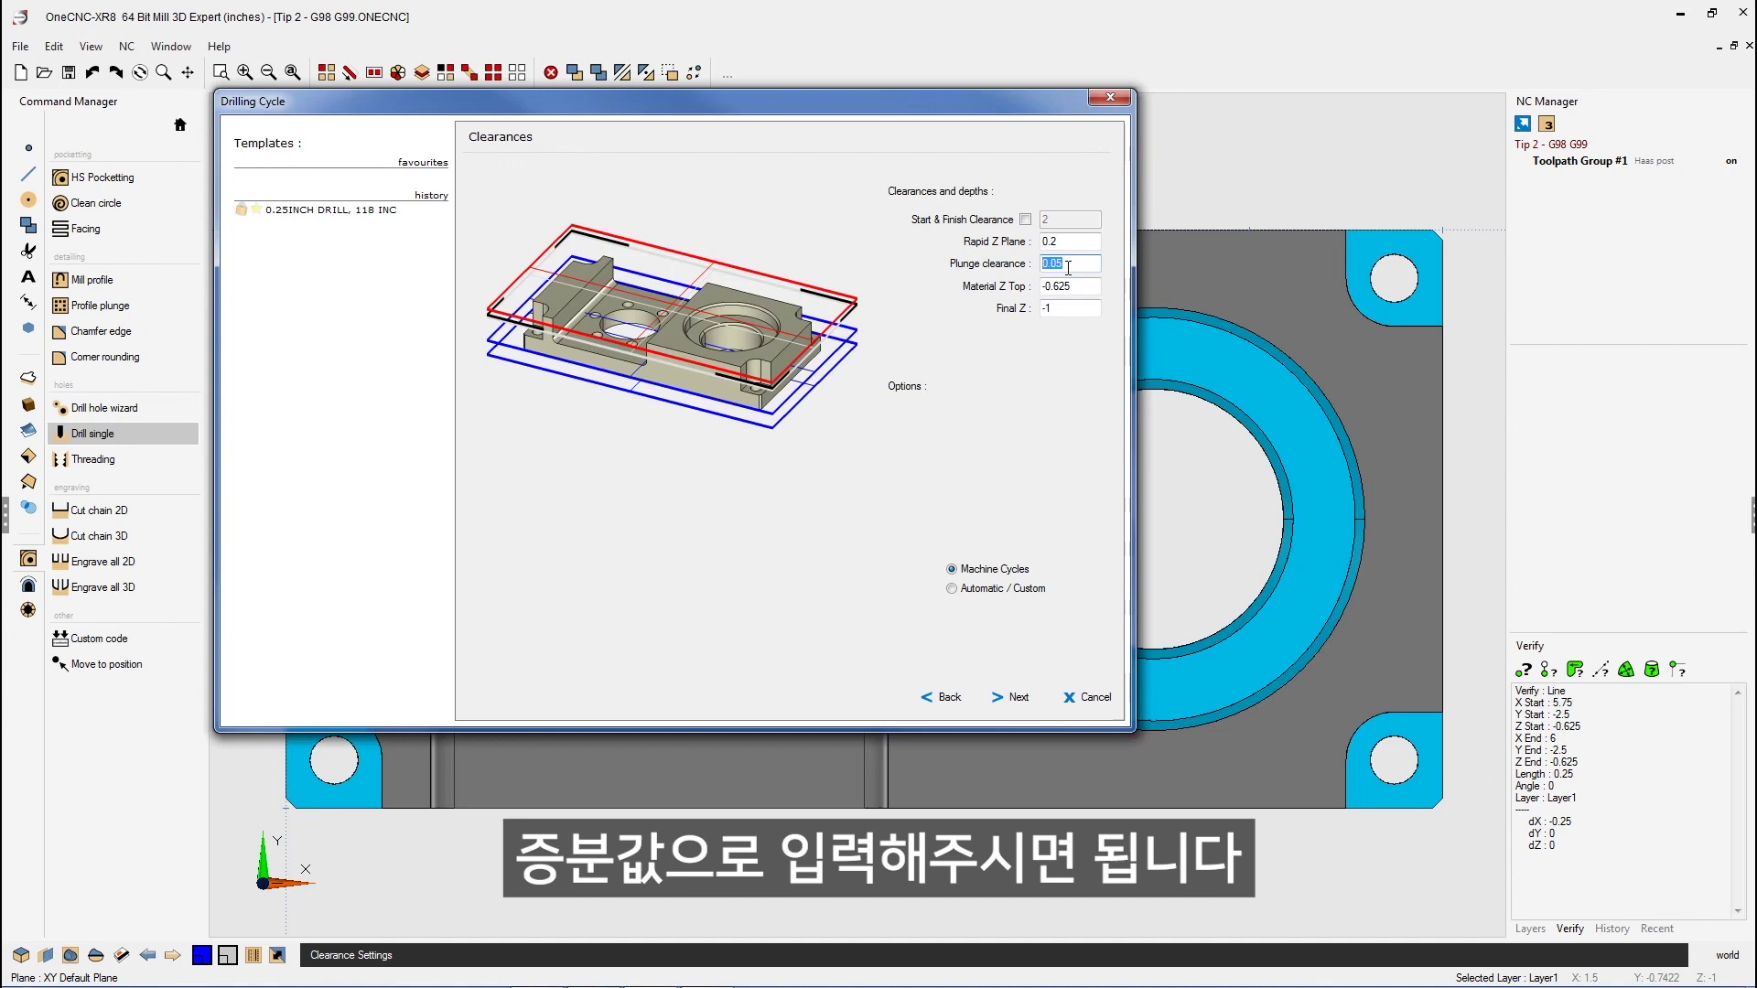
{"action": "left_click", "coordinate": [1080, 245]}
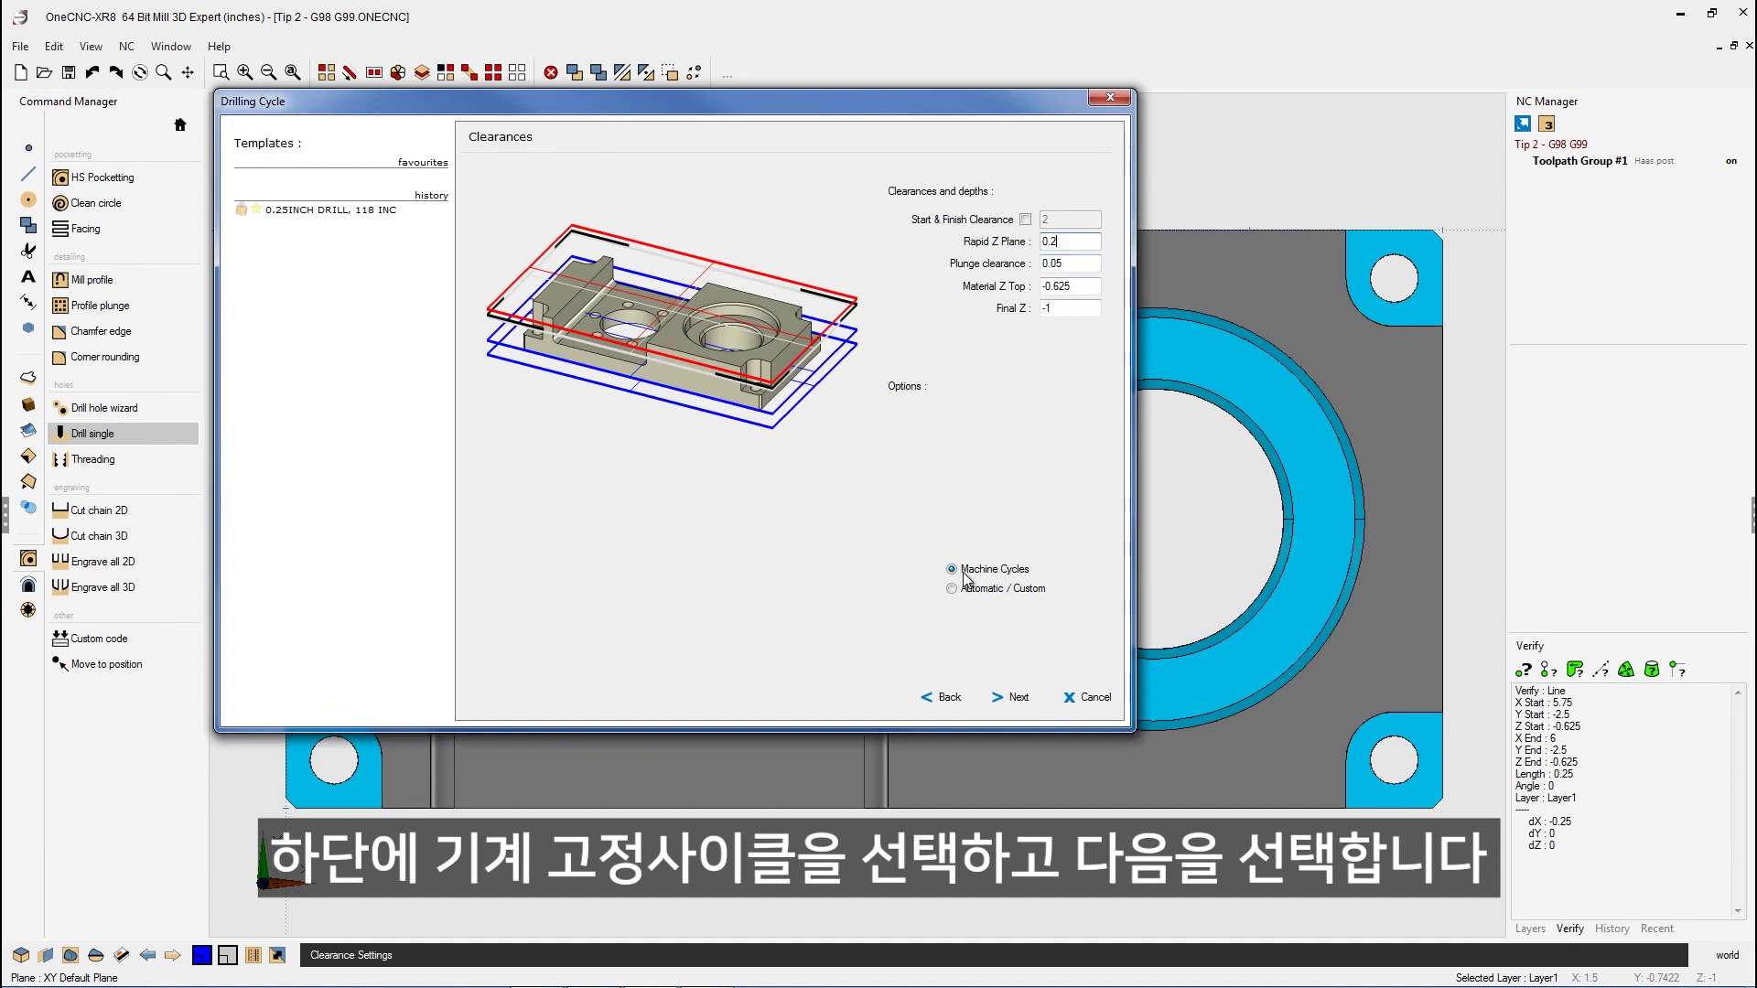
{"action": "left_click", "coordinate": [1012, 697]}
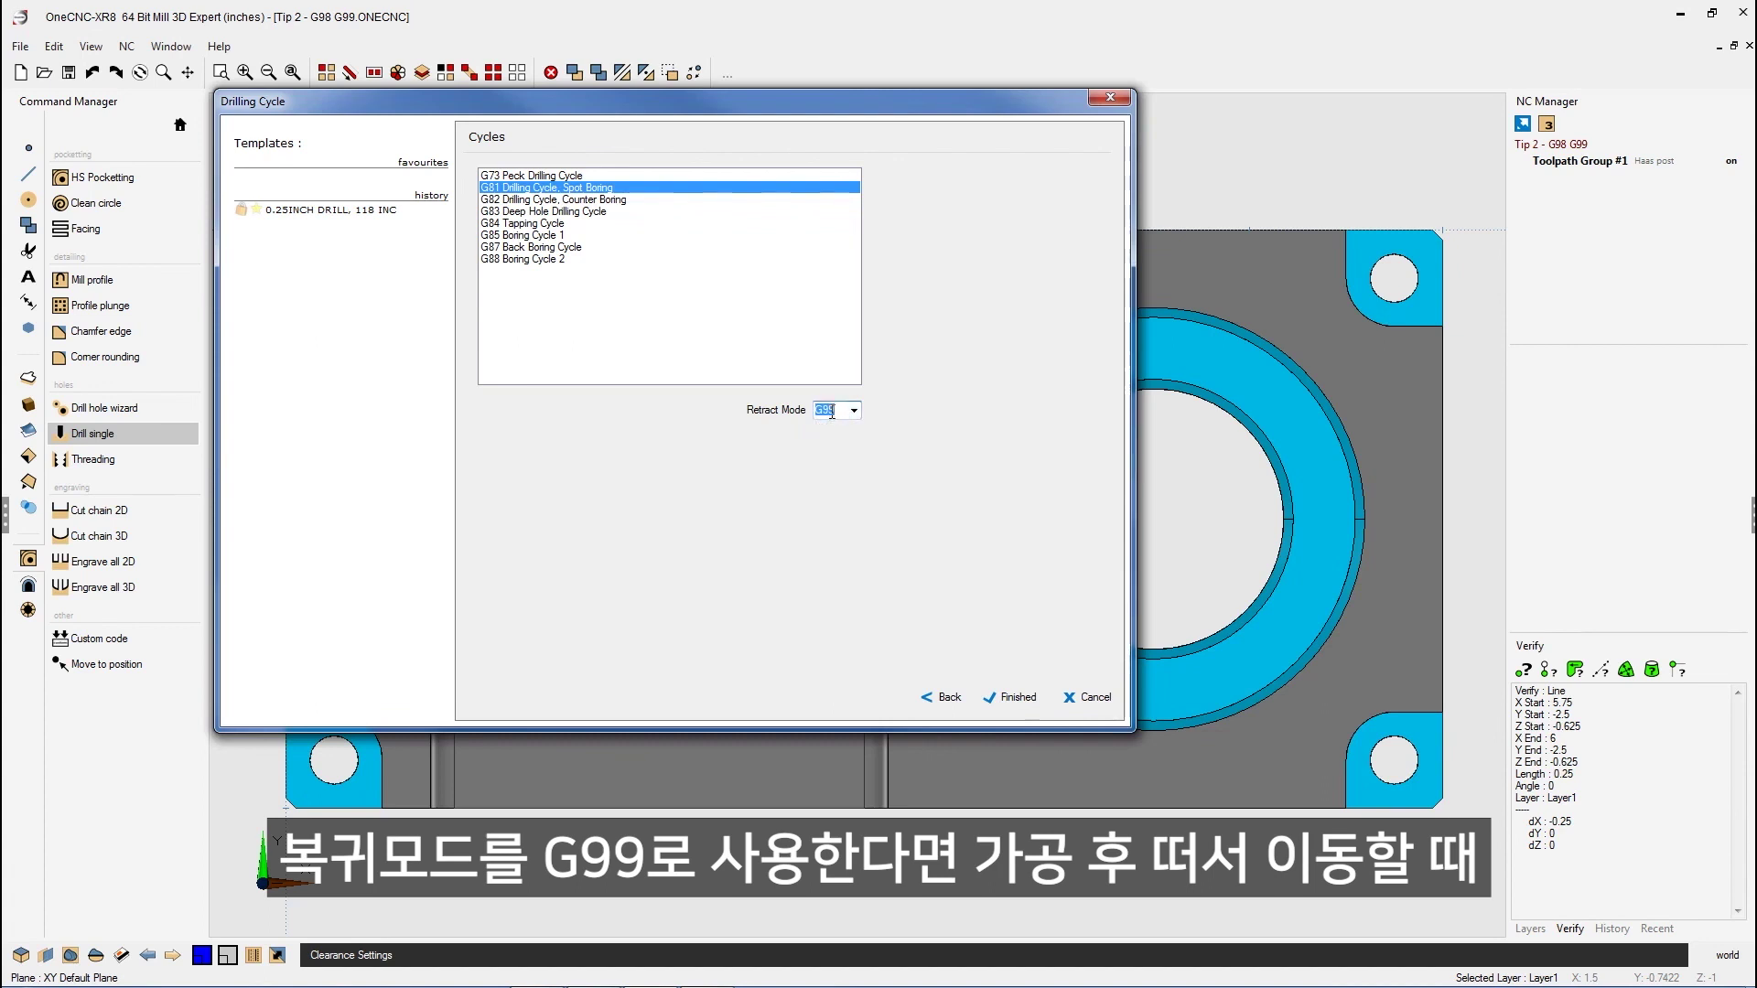
Recheck the 0.2 rapid Z and 0.05 plunge clearances, then finish the G81 cycle with G99 retract.
{"action": "left_click", "coordinate": [944, 696]}
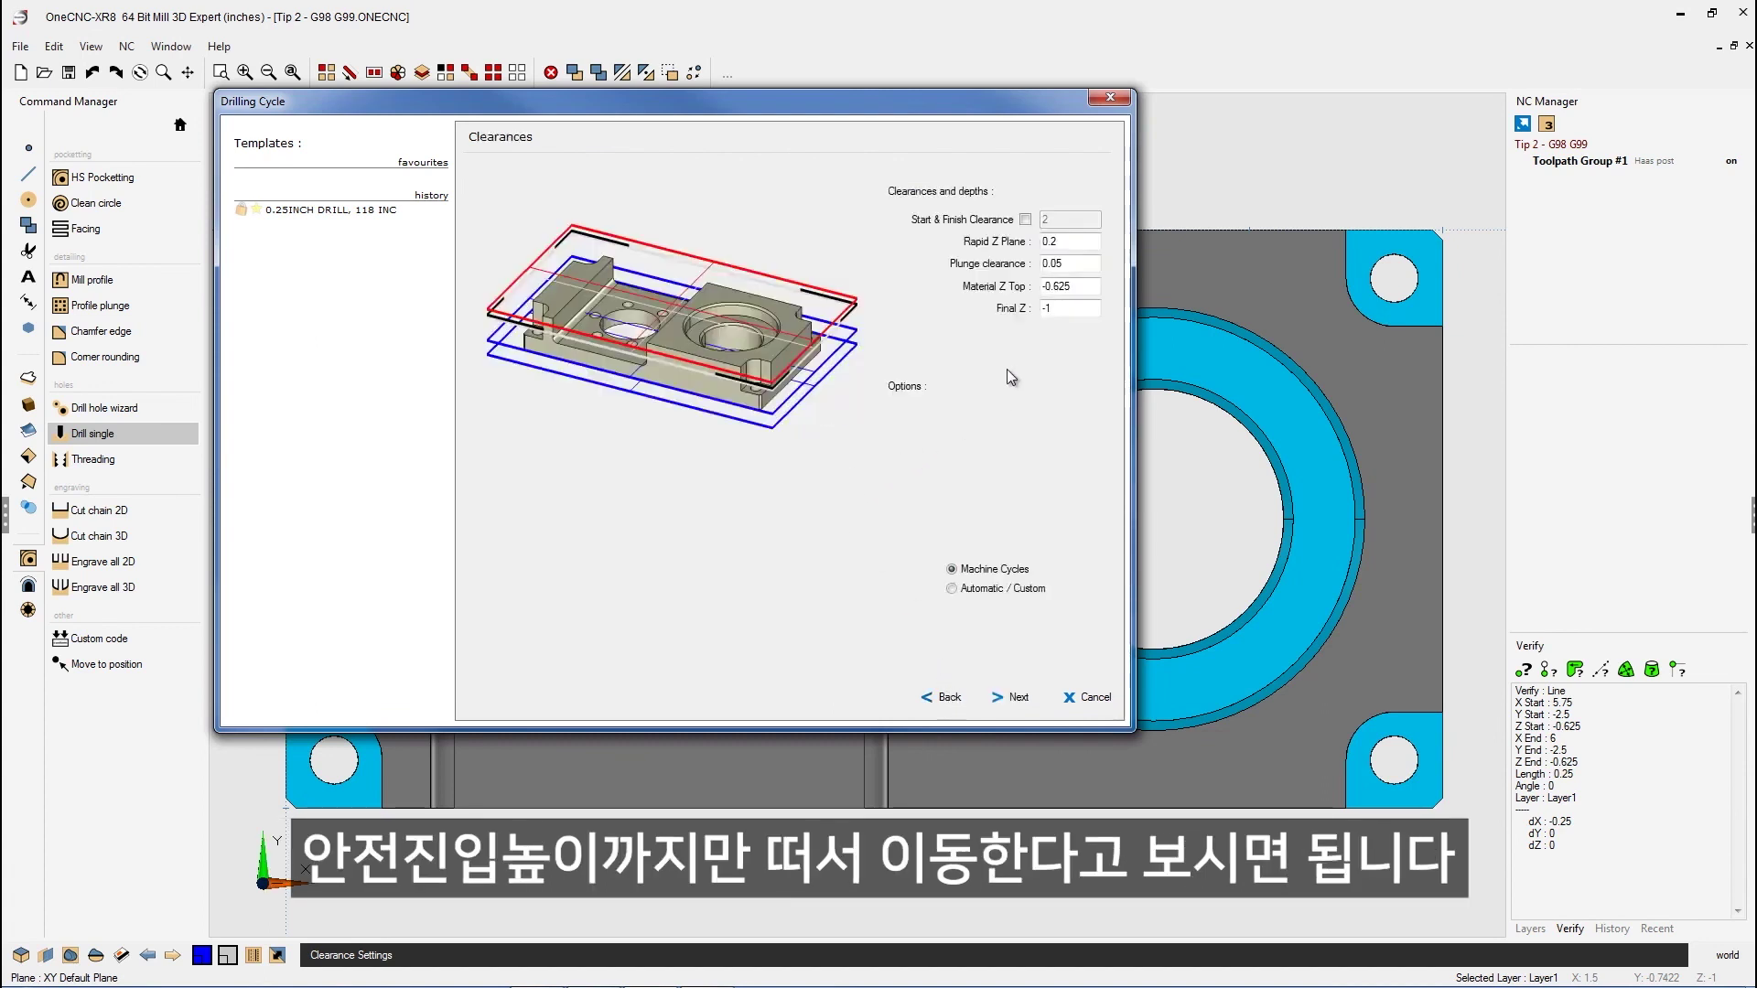
{"action": "double_click", "coordinate": [1052, 264]}
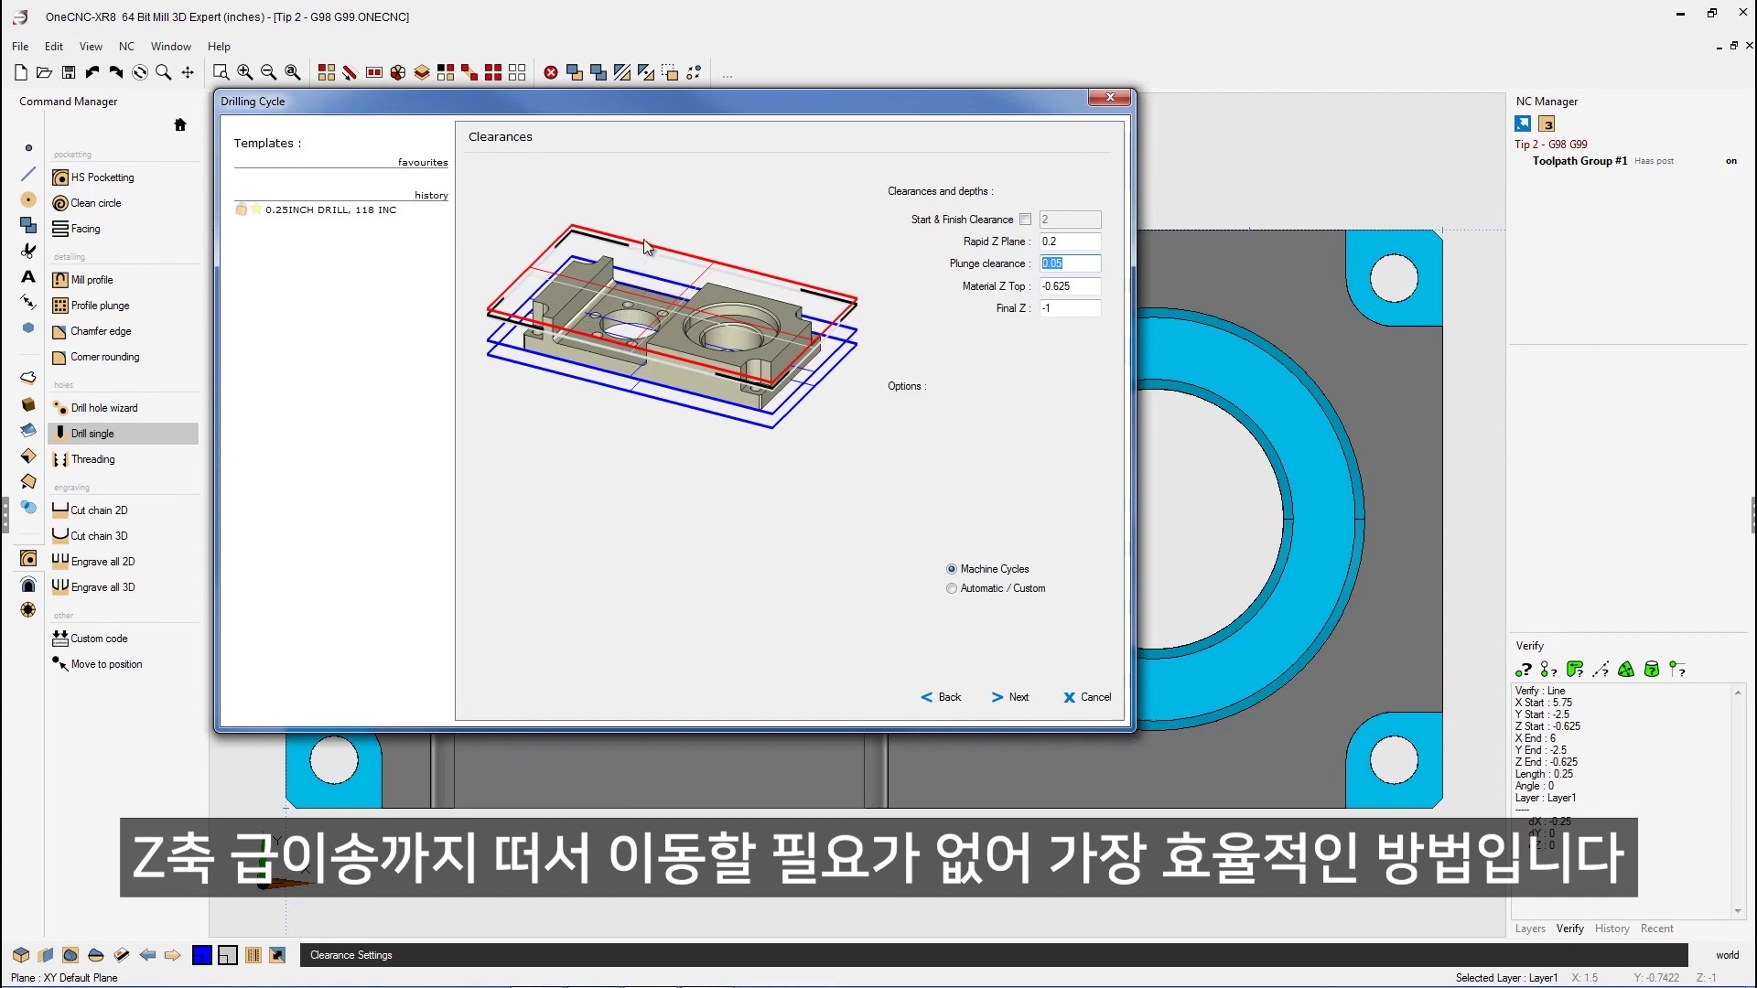
{"action": "double_click", "coordinate": [1051, 240]}
{"action": "double_click", "coordinate": [1044, 263]}
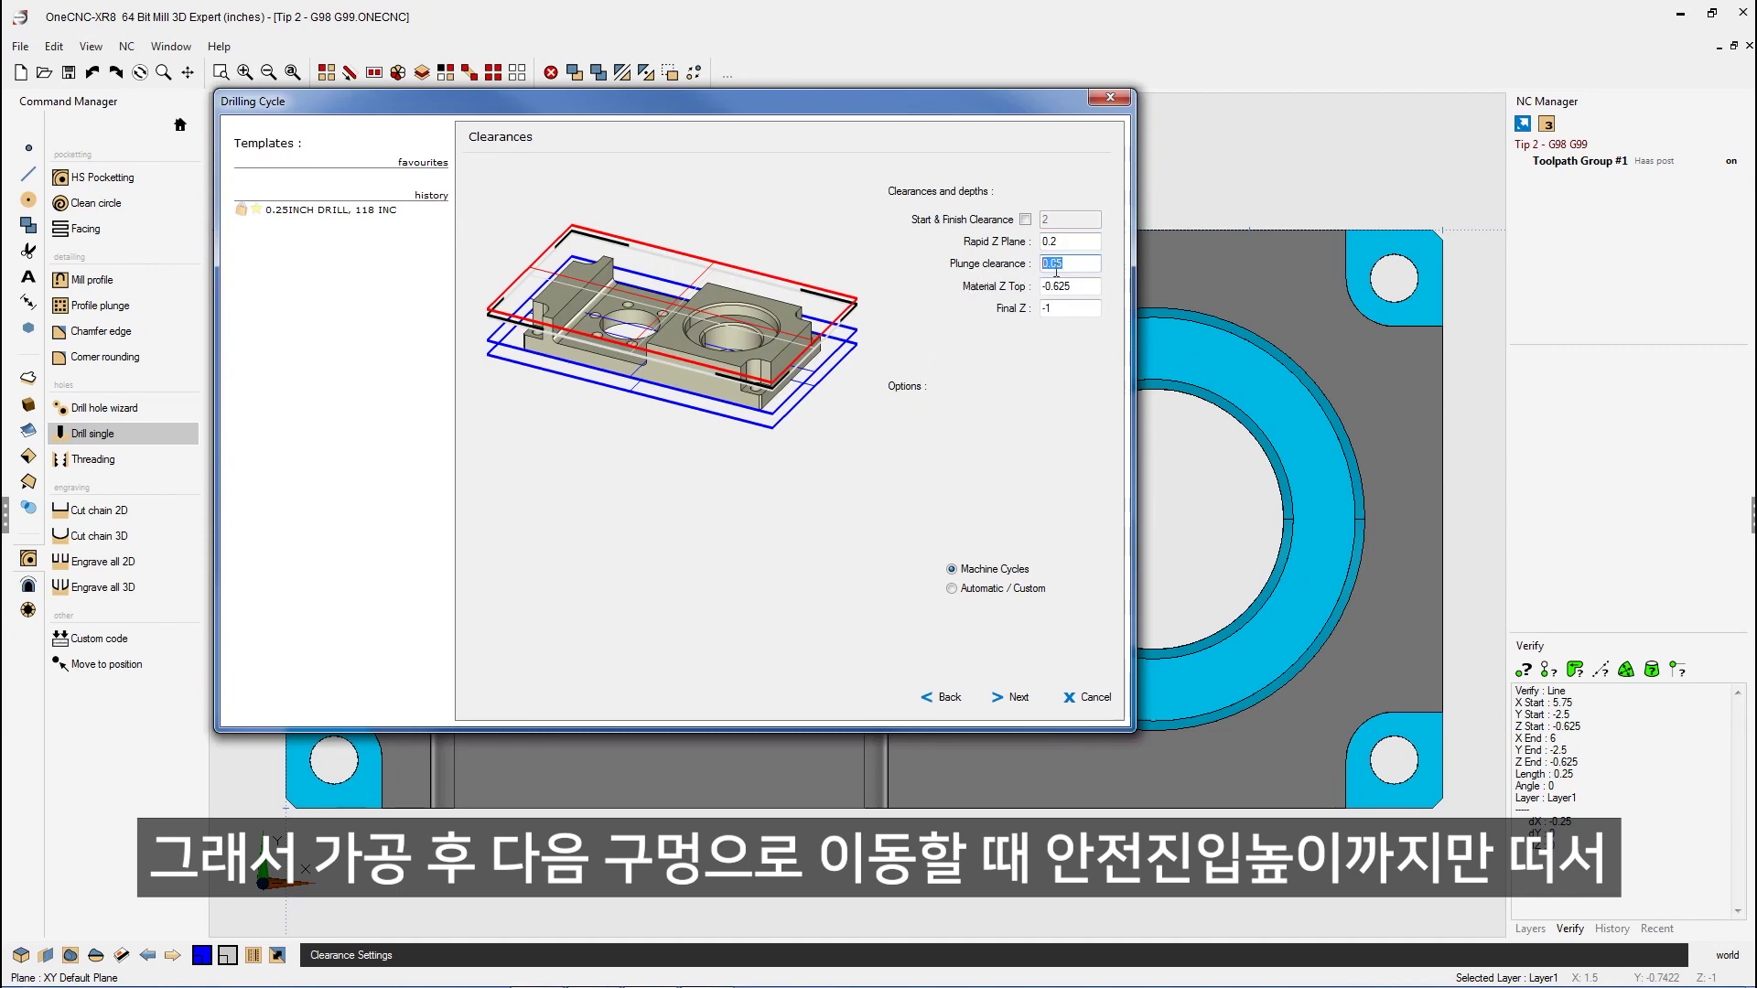
{"action": "left_click", "coordinate": [1016, 699]}
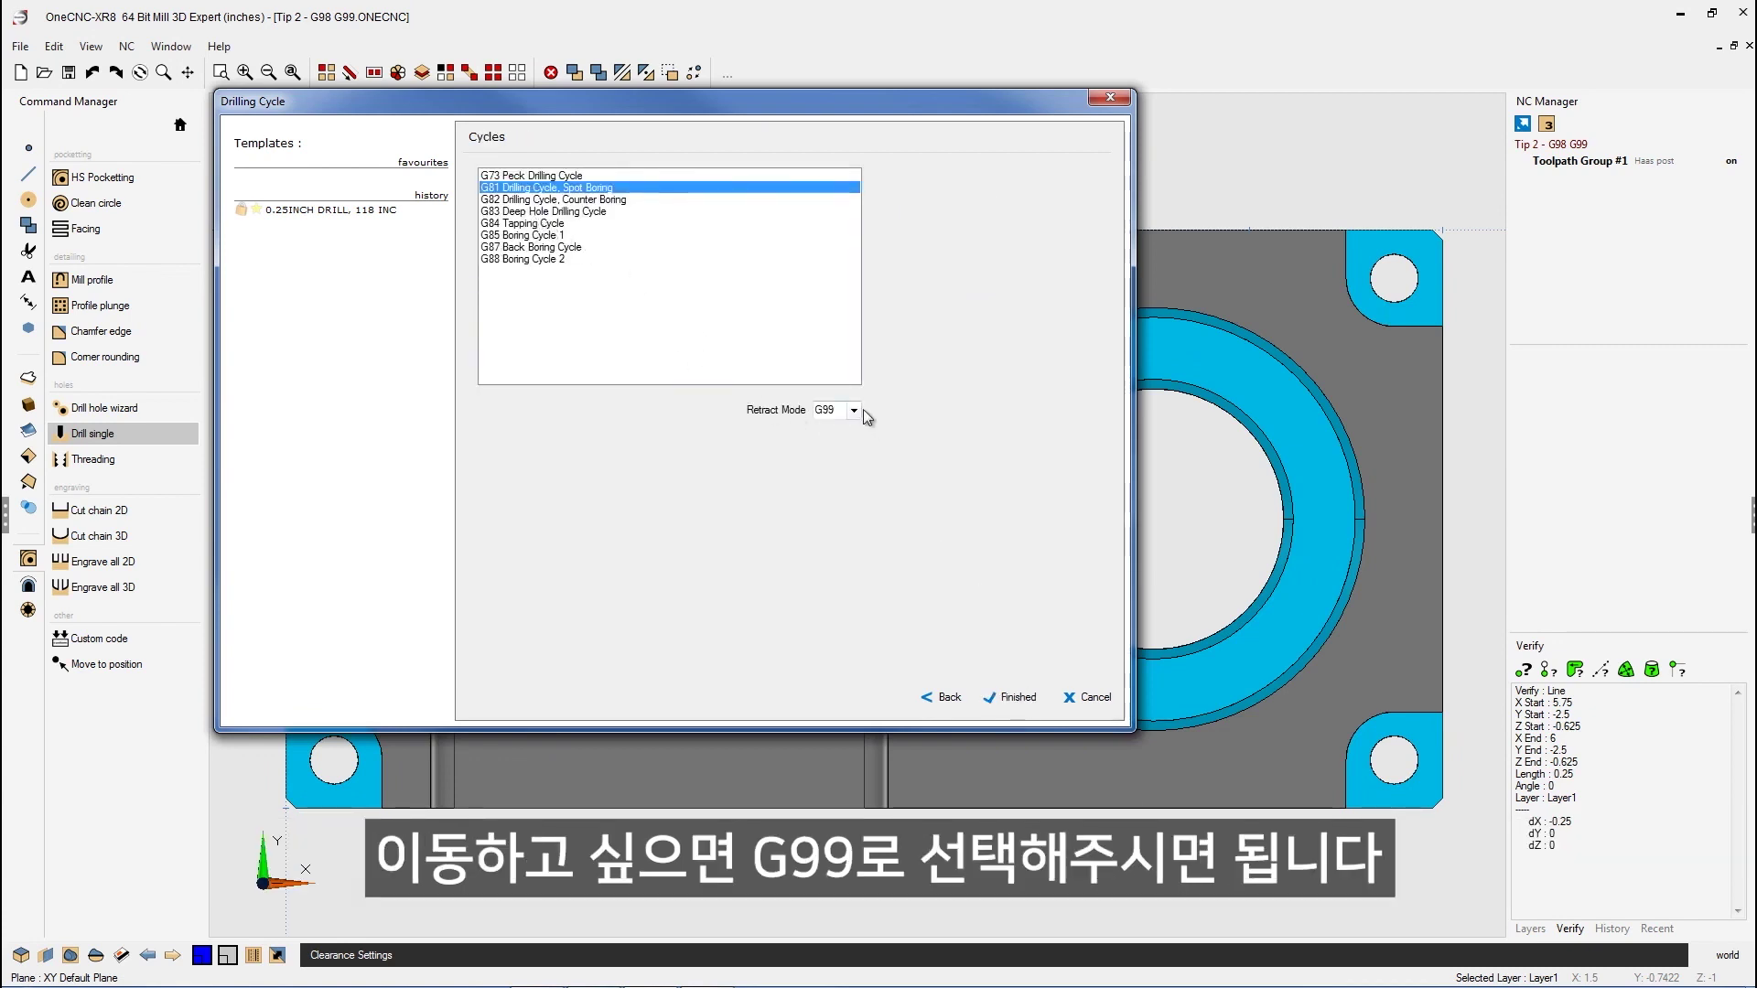
{"action": "left_click", "coordinate": [1016, 697]}
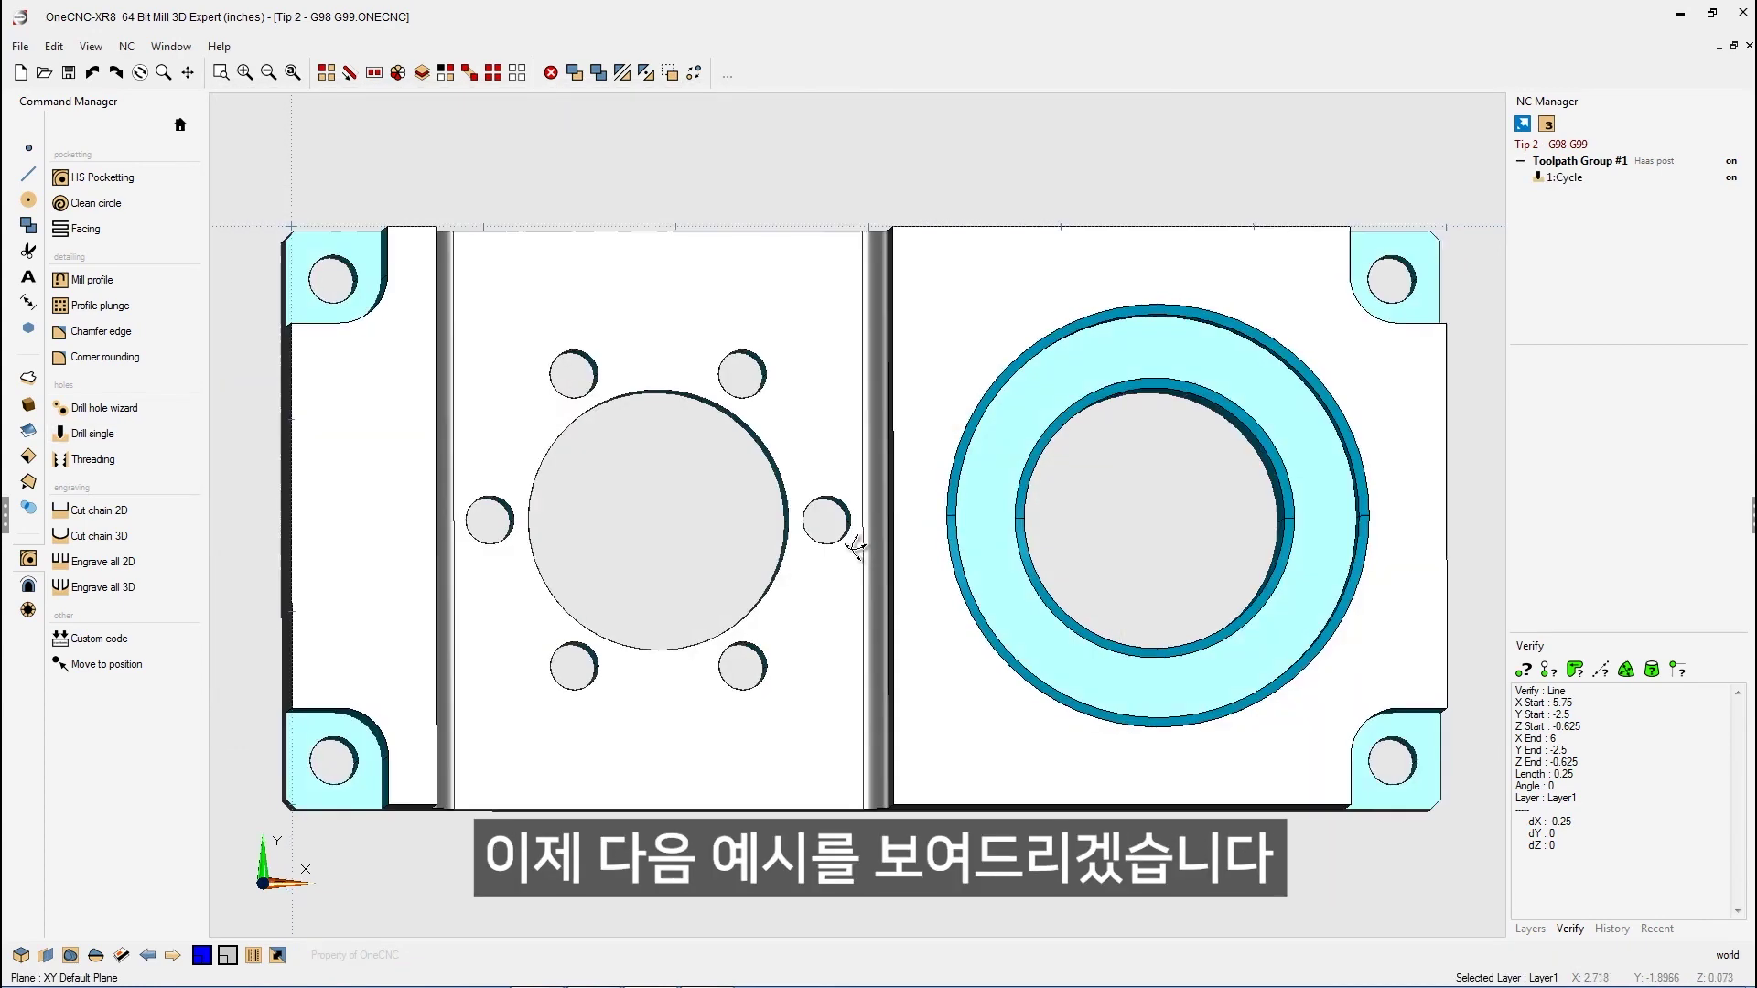
{"action": "middle_click_drag", "start_coordinate": [856, 547], "coordinate": [738, 439]}
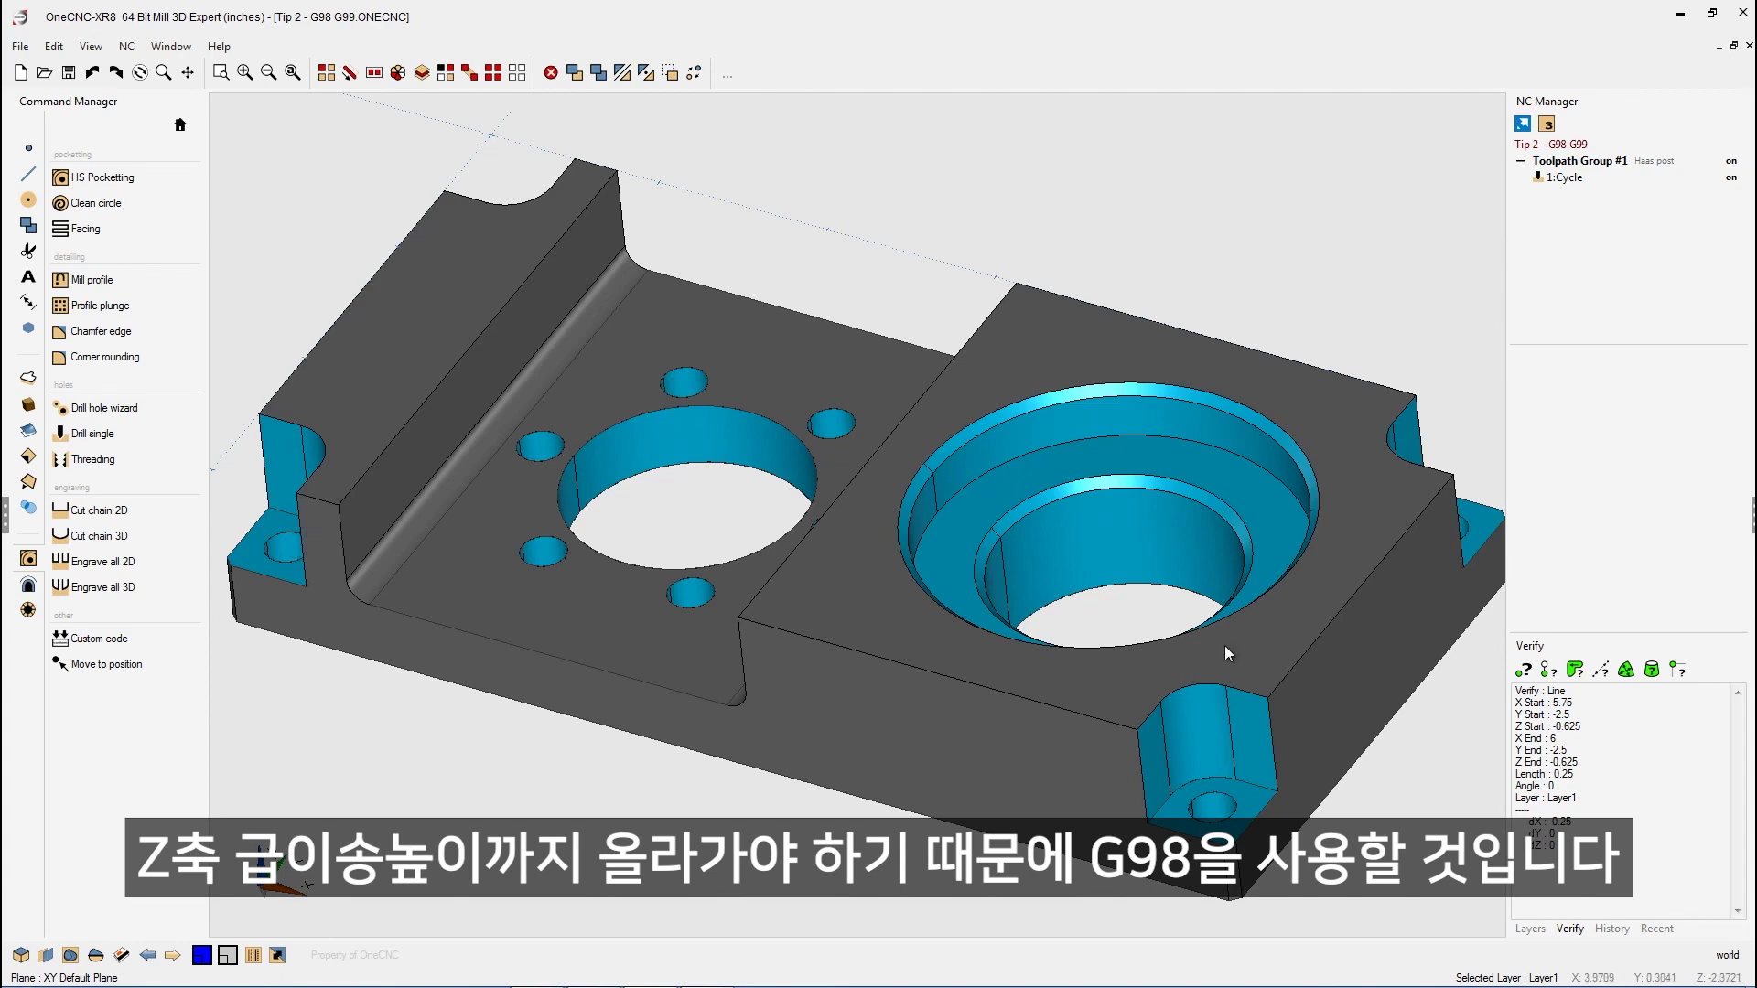
{"action": "middle_click_drag", "start_coordinate": [1169, 245], "coordinate": [1096, 442]}
{"action": "key", "text": "t"}
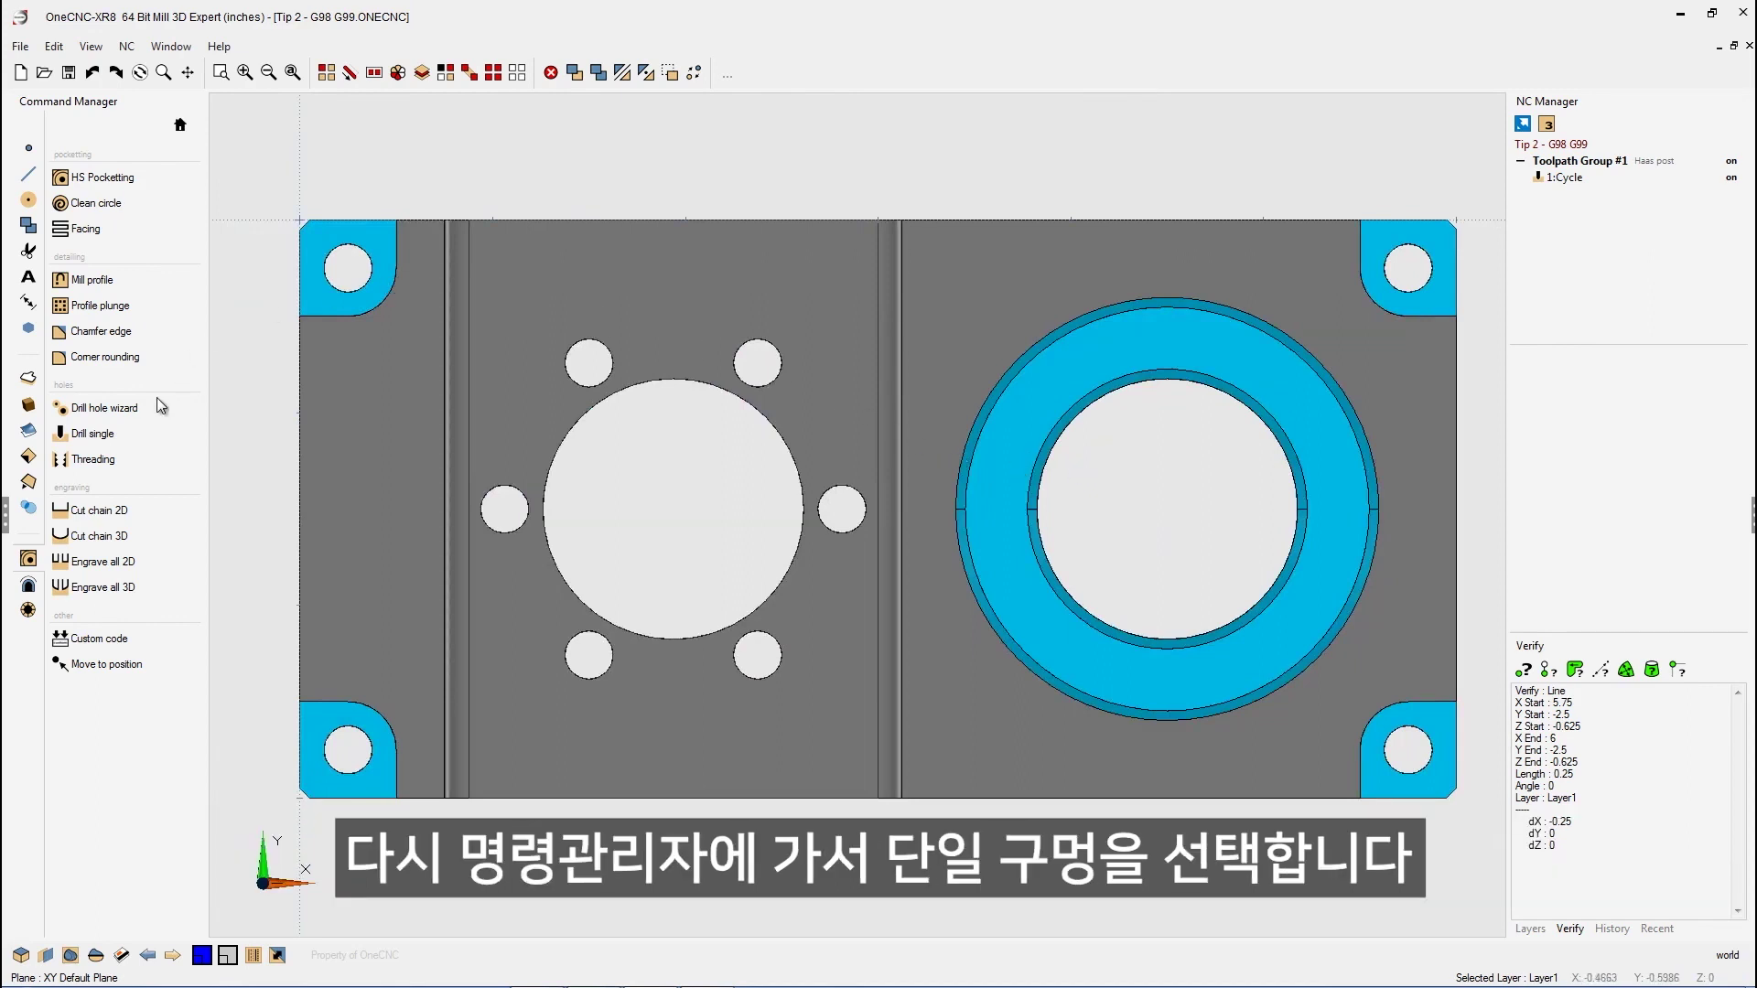
Start a Drill single cycle by arc centre on the four corner holes and finish picking.
{"action": "left_click", "coordinate": [107, 432]}
{"action": "left_click", "coordinate": [280, 271]}
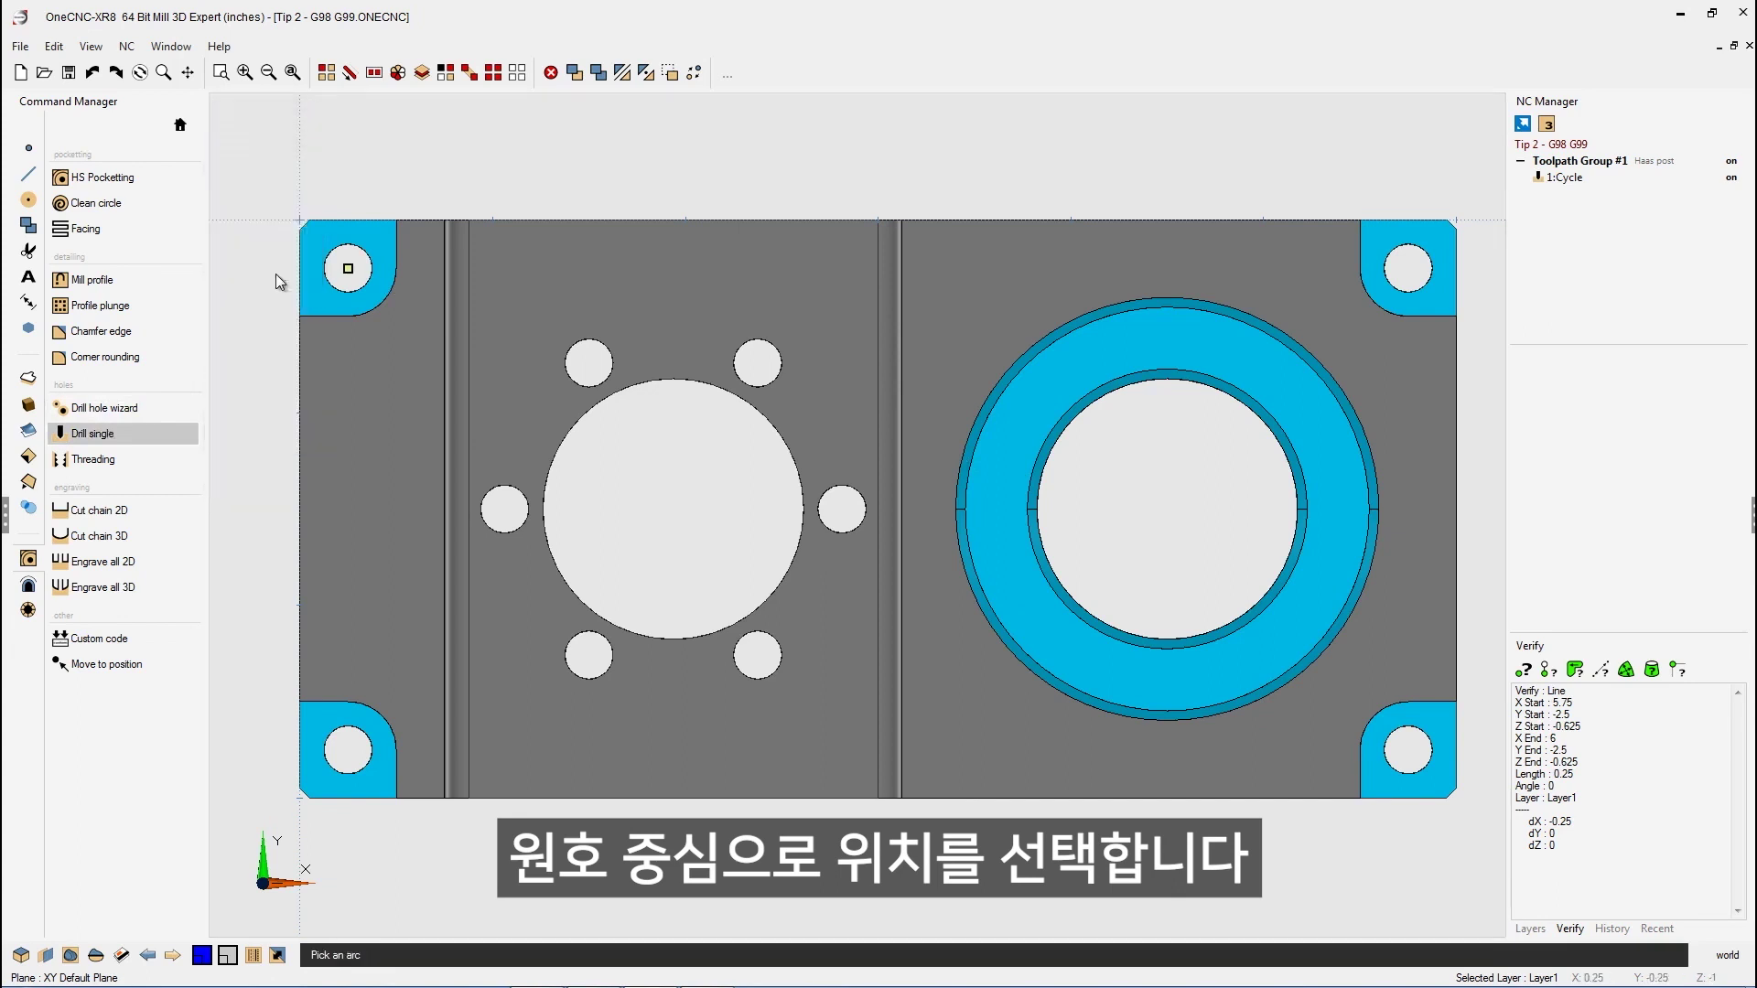
{"action": "left_click", "coordinate": [351, 270]}
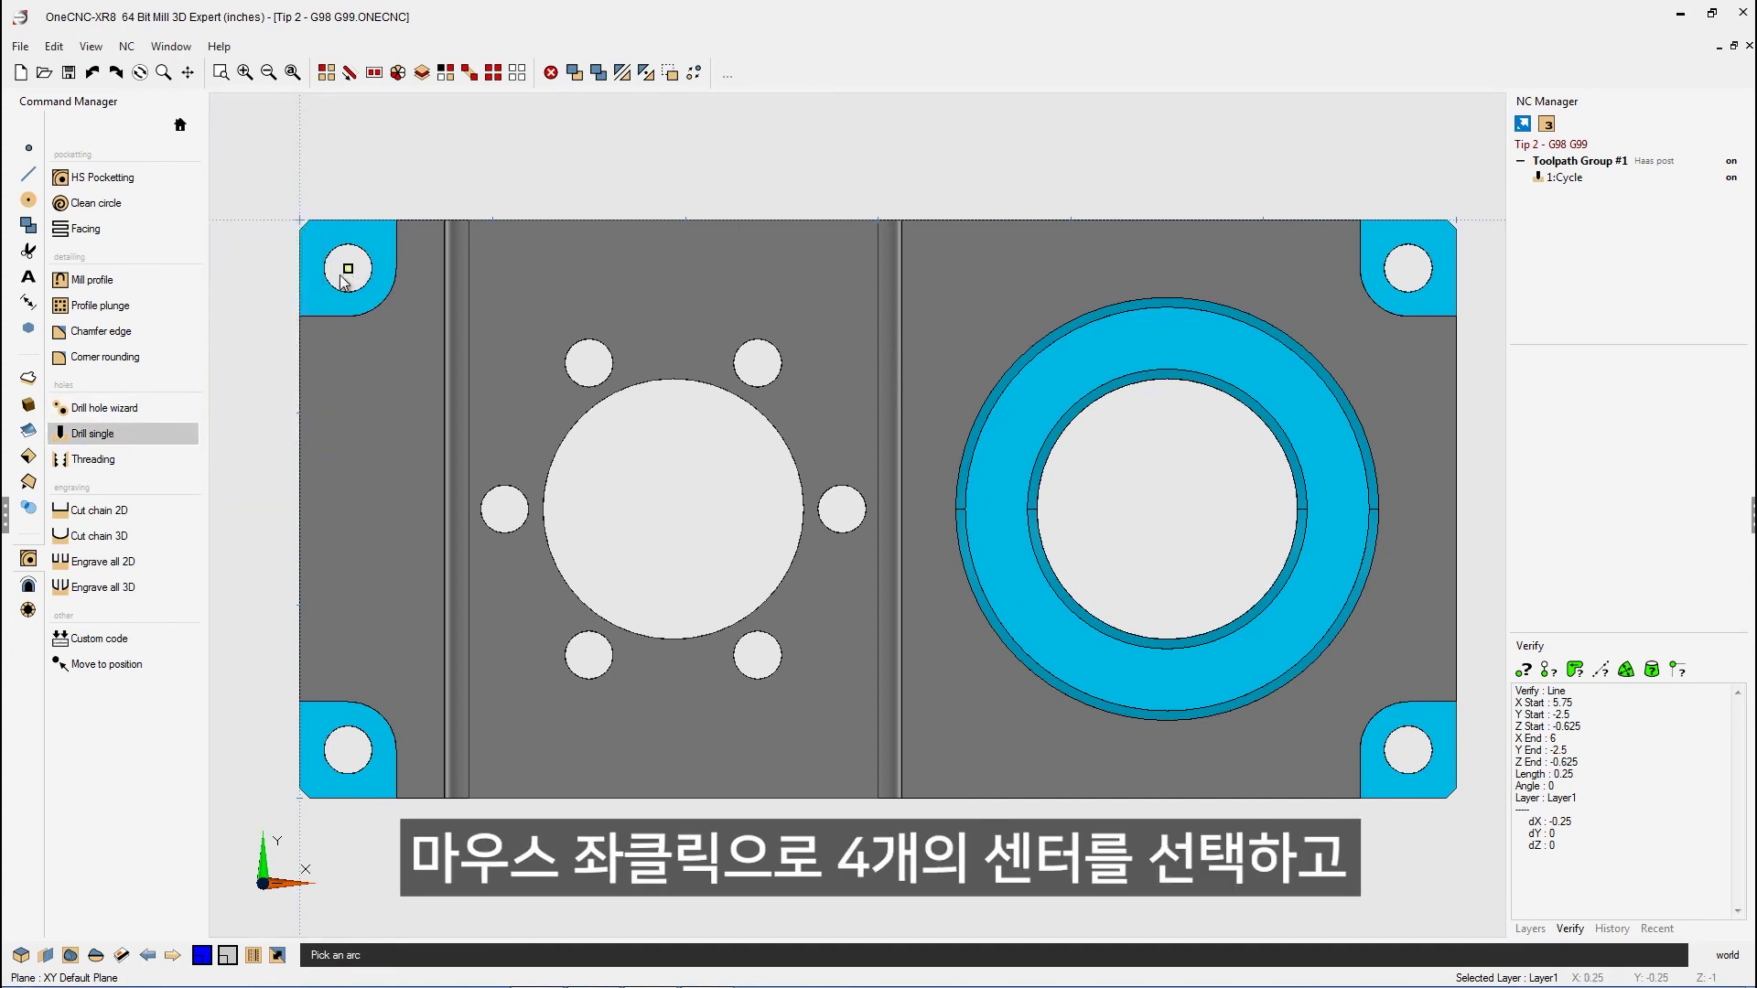
{"action": "left_click", "coordinate": [351, 751]}
{"action": "left_click", "coordinate": [1409, 750]}
{"action": "left_click", "coordinate": [1410, 270]}
{"action": "right_click", "coordinate": [1272, 196]}
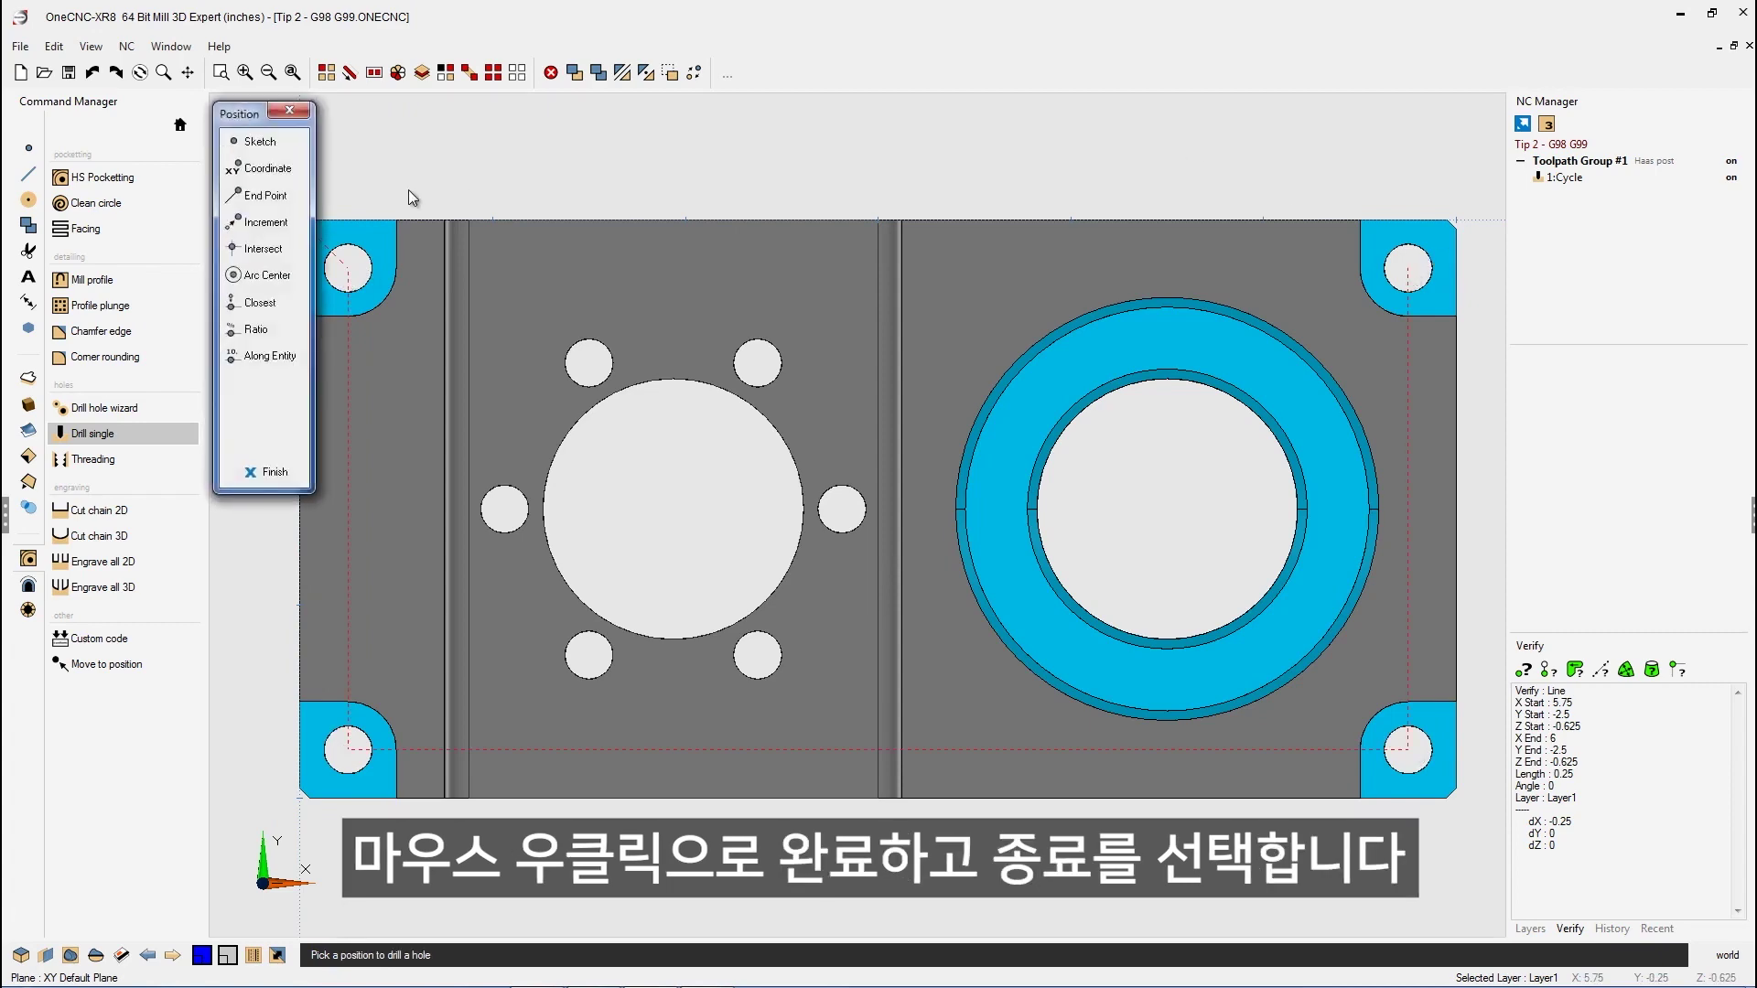
{"action": "left_click", "coordinate": [266, 473]}
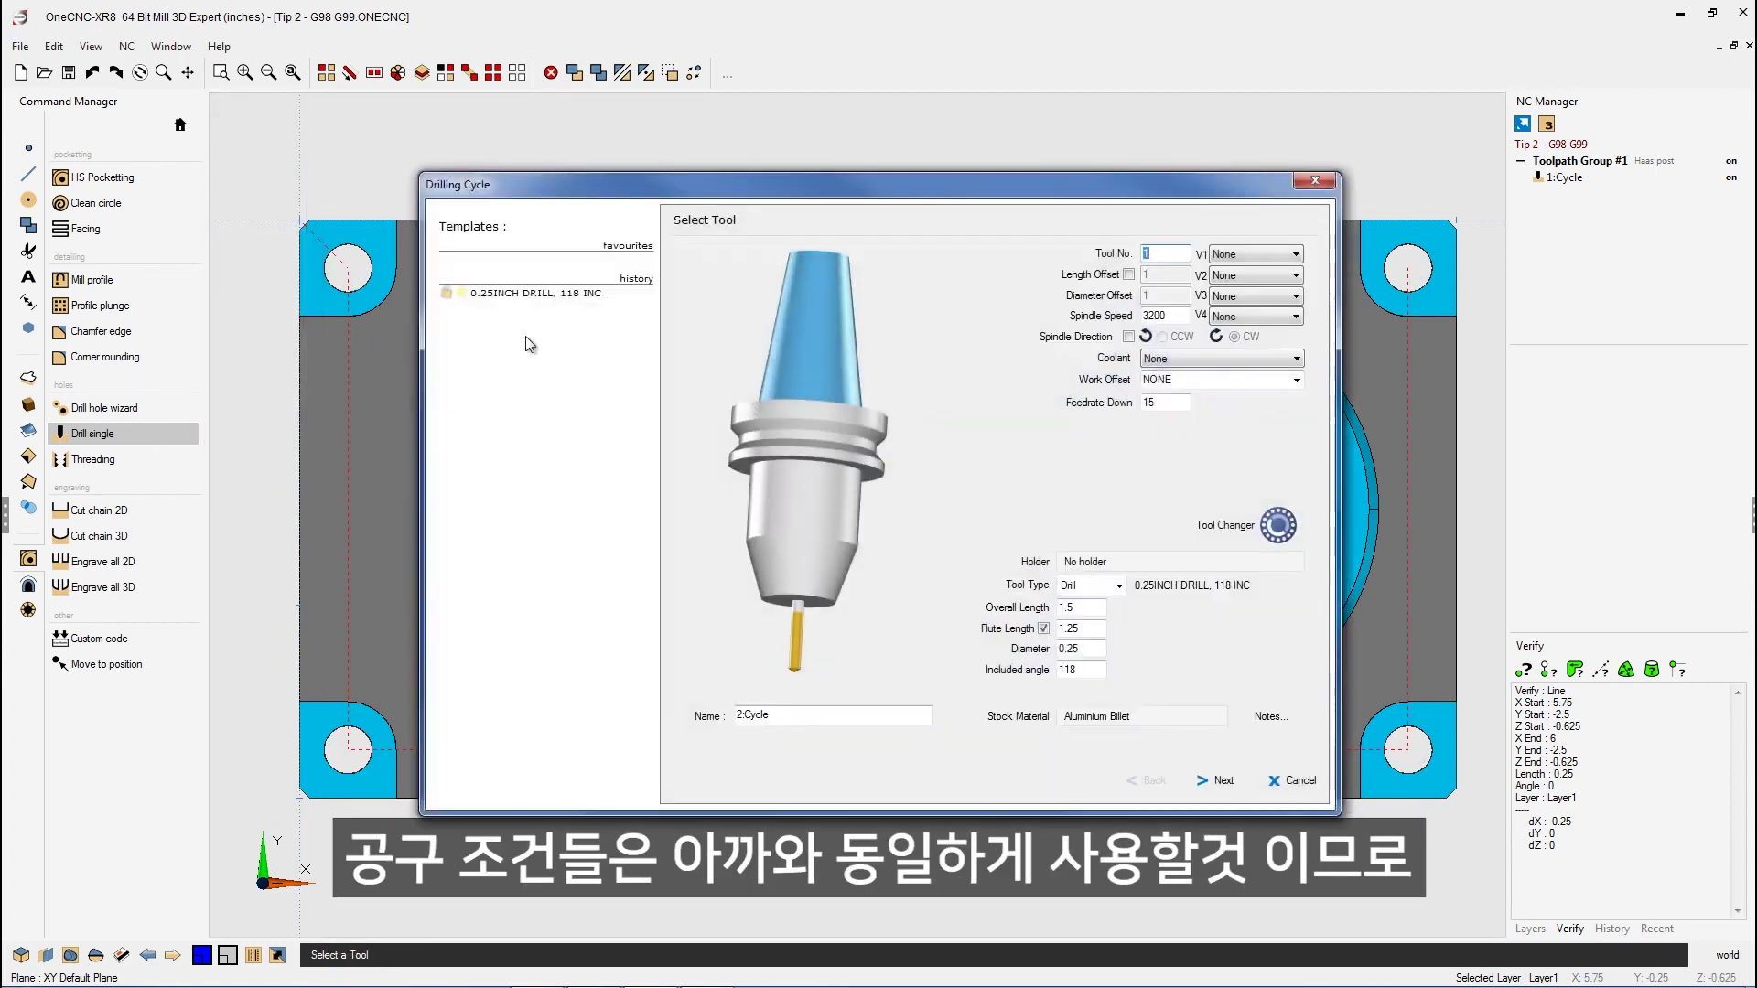
{"action": "left_click_drag", "start_coordinate": [595, 189], "coordinate": [382, 114]}
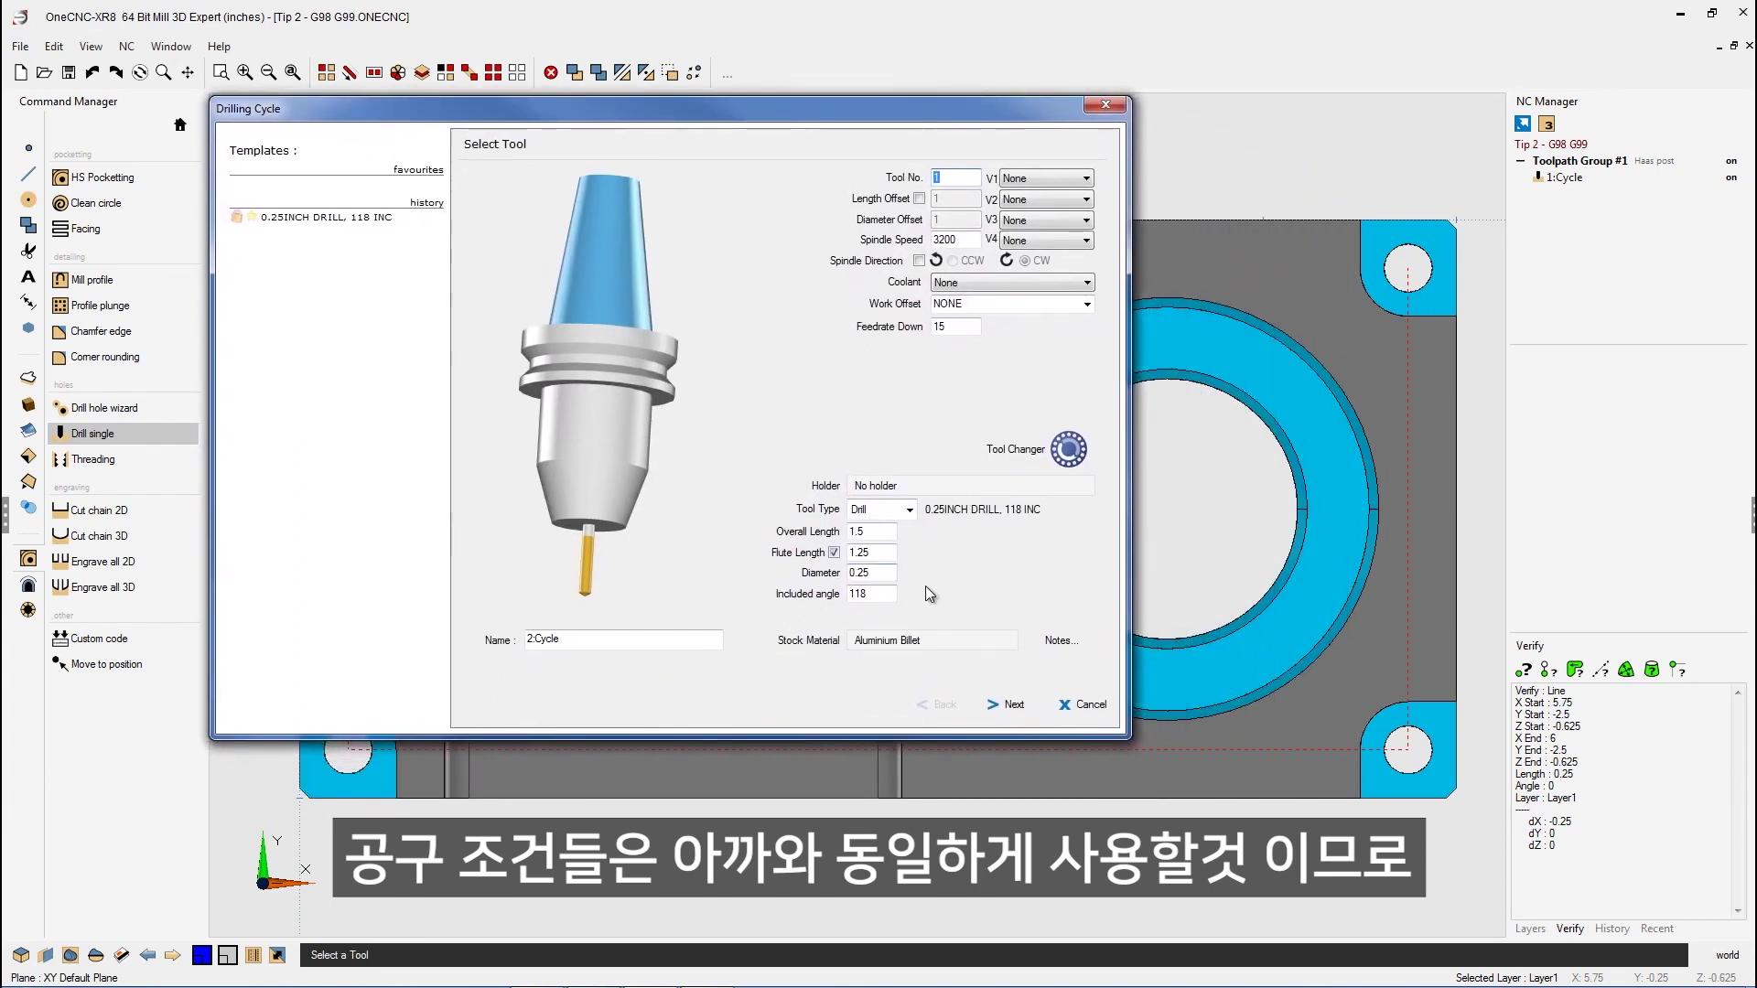
Accept the 0.25INCH DRILL and the existing clearances to reach the Cycles page.
{"action": "left_click", "coordinate": [1014, 706]}
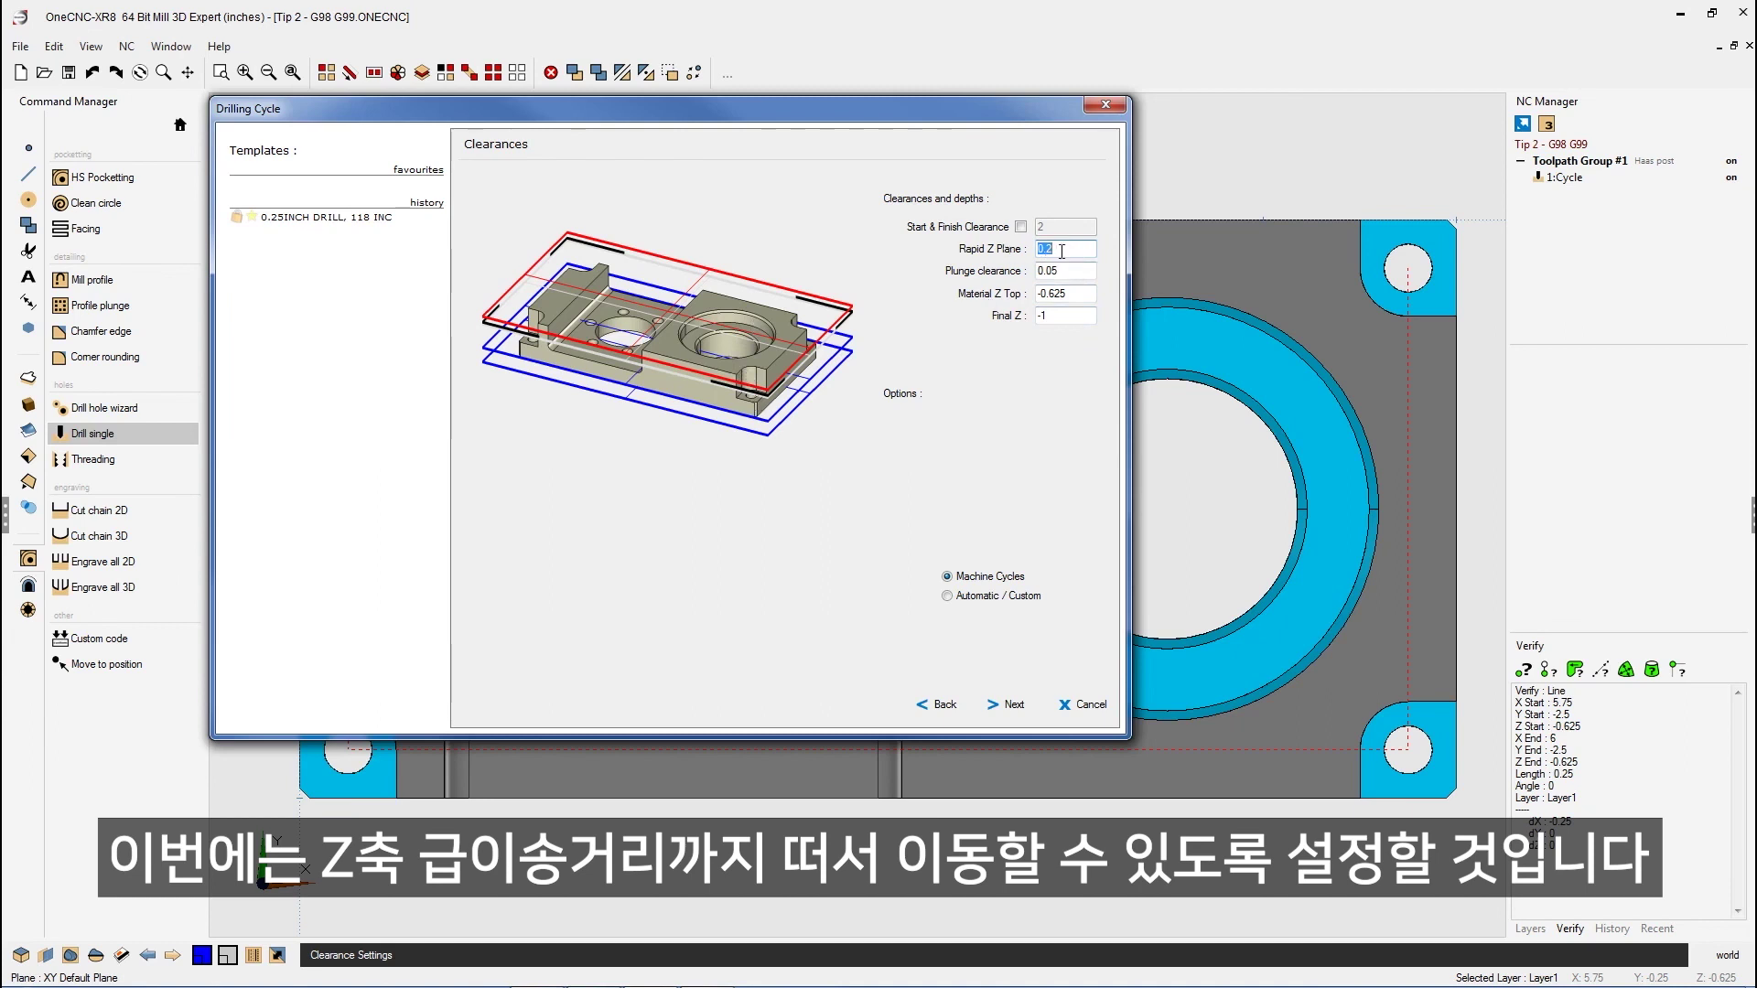
{"action": "left_click", "coordinate": [1007, 707]}
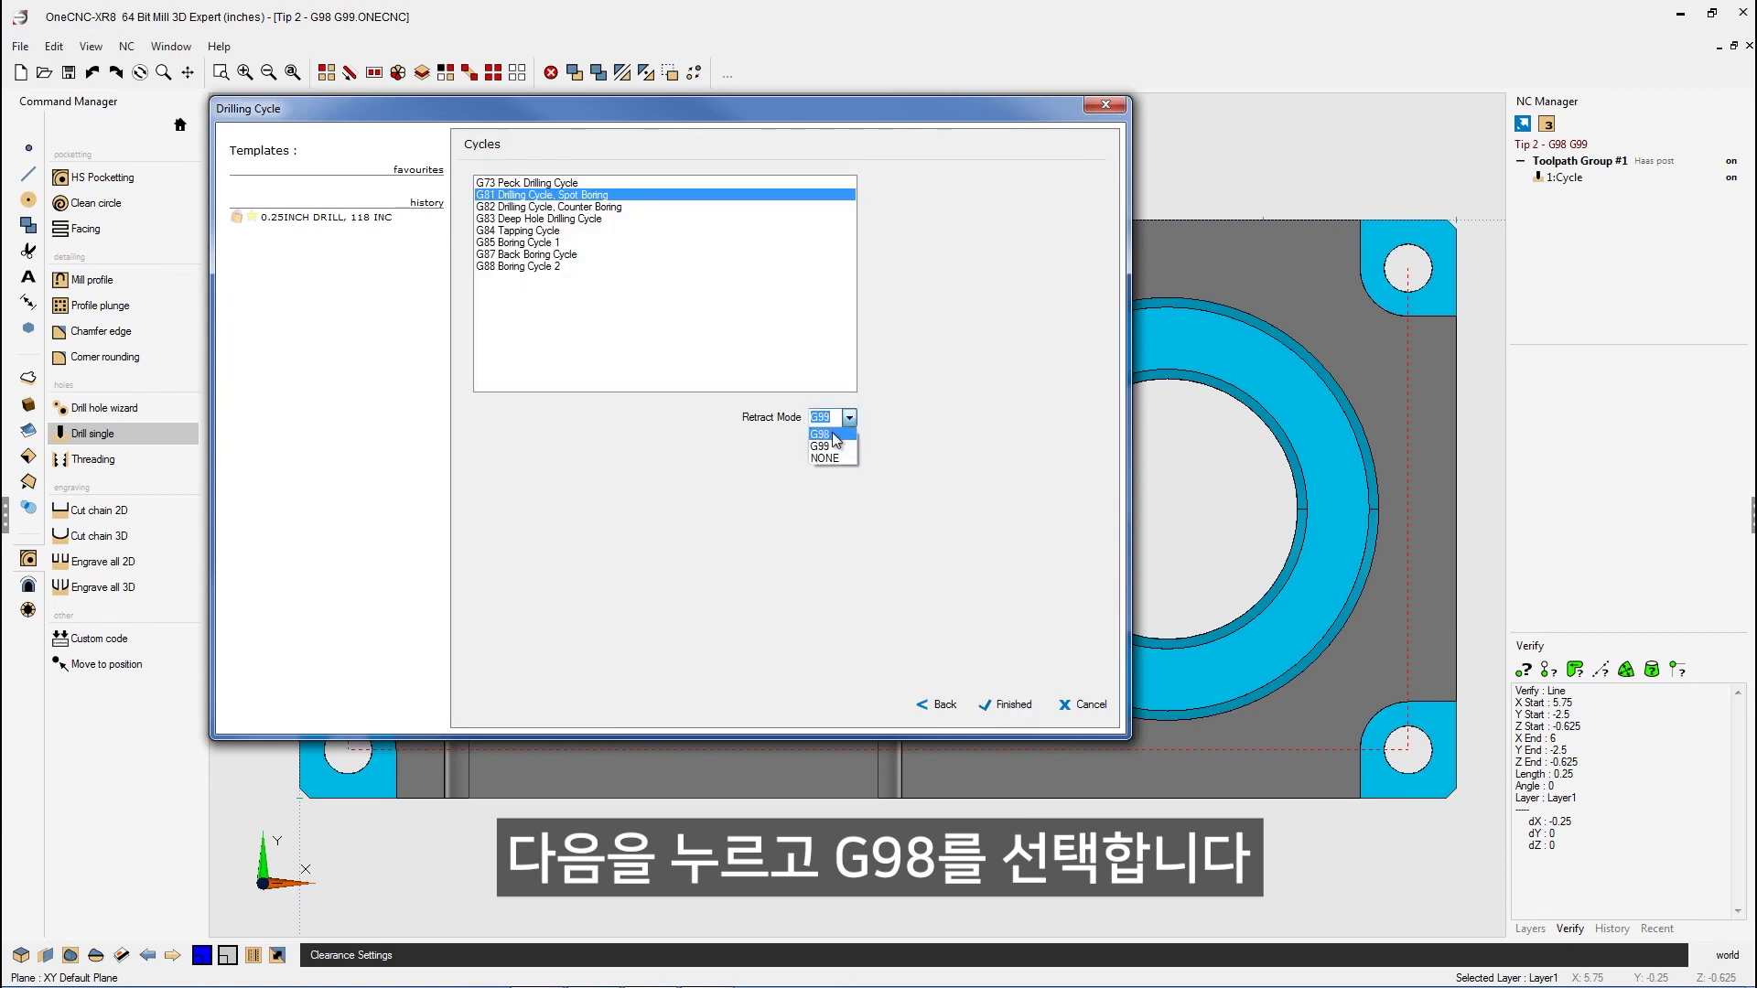
Set the corner-hole G81 cycle's retract mode to G98 and finish it.
{"action": "left_click", "coordinate": [832, 432]}
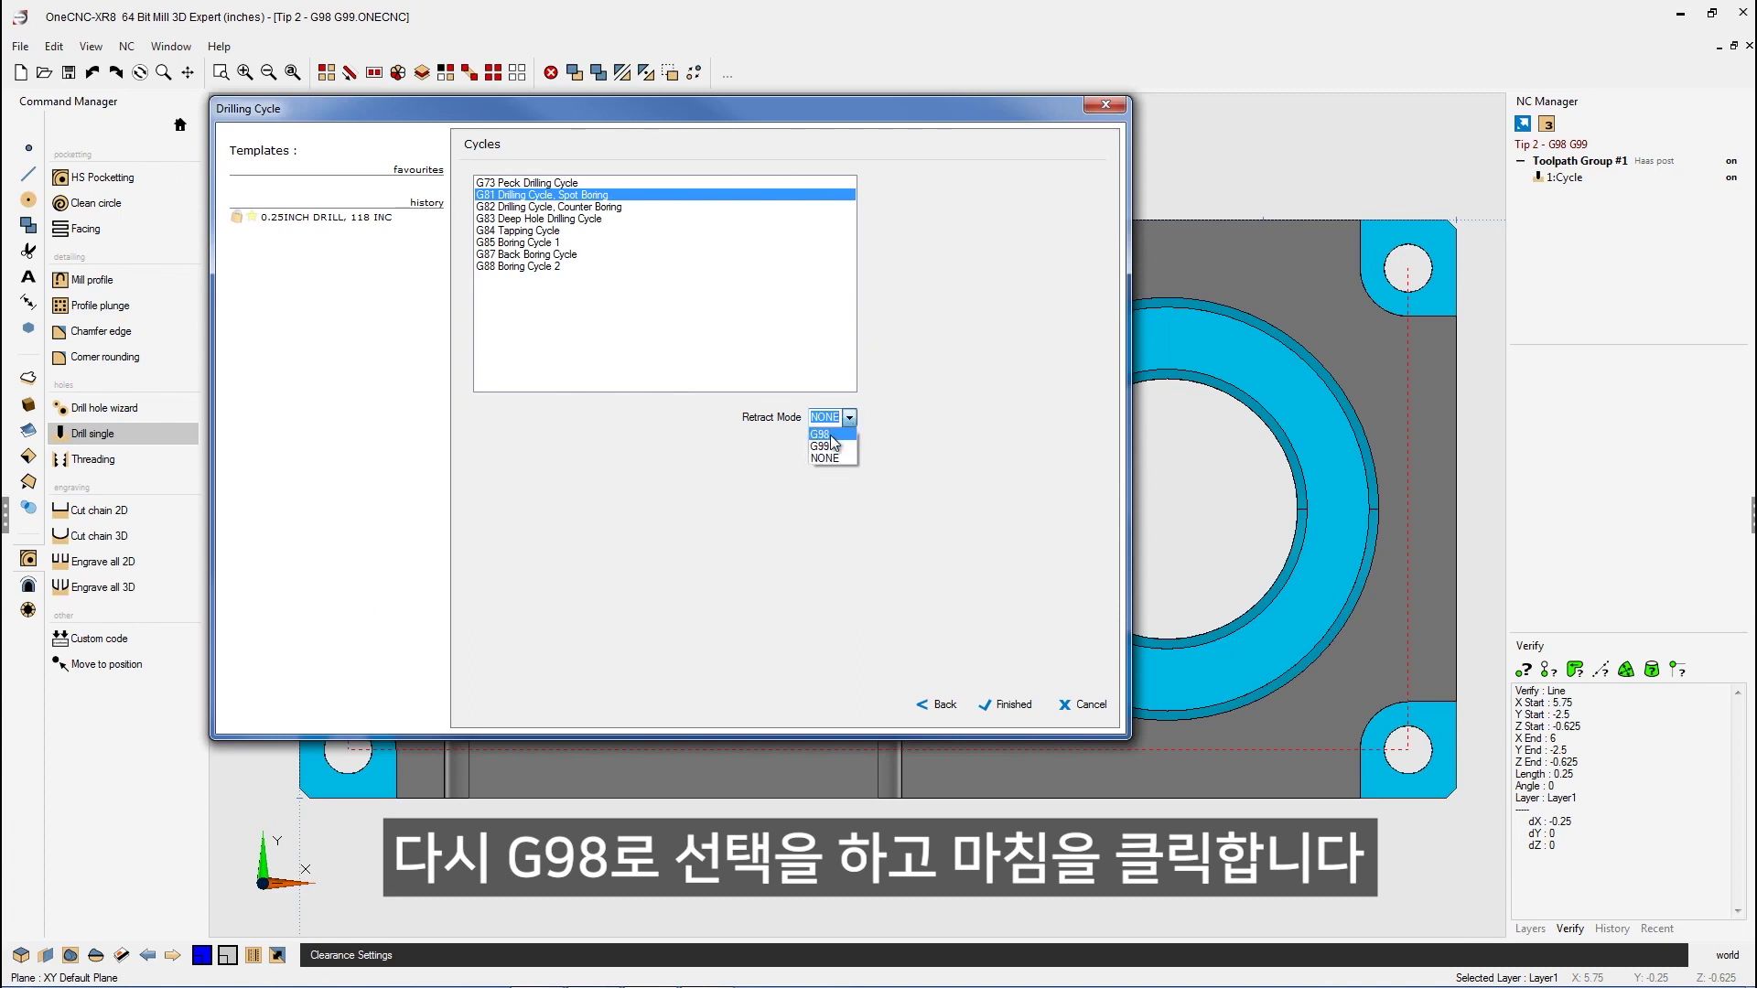
{"action": "left_click", "coordinate": [821, 435]}
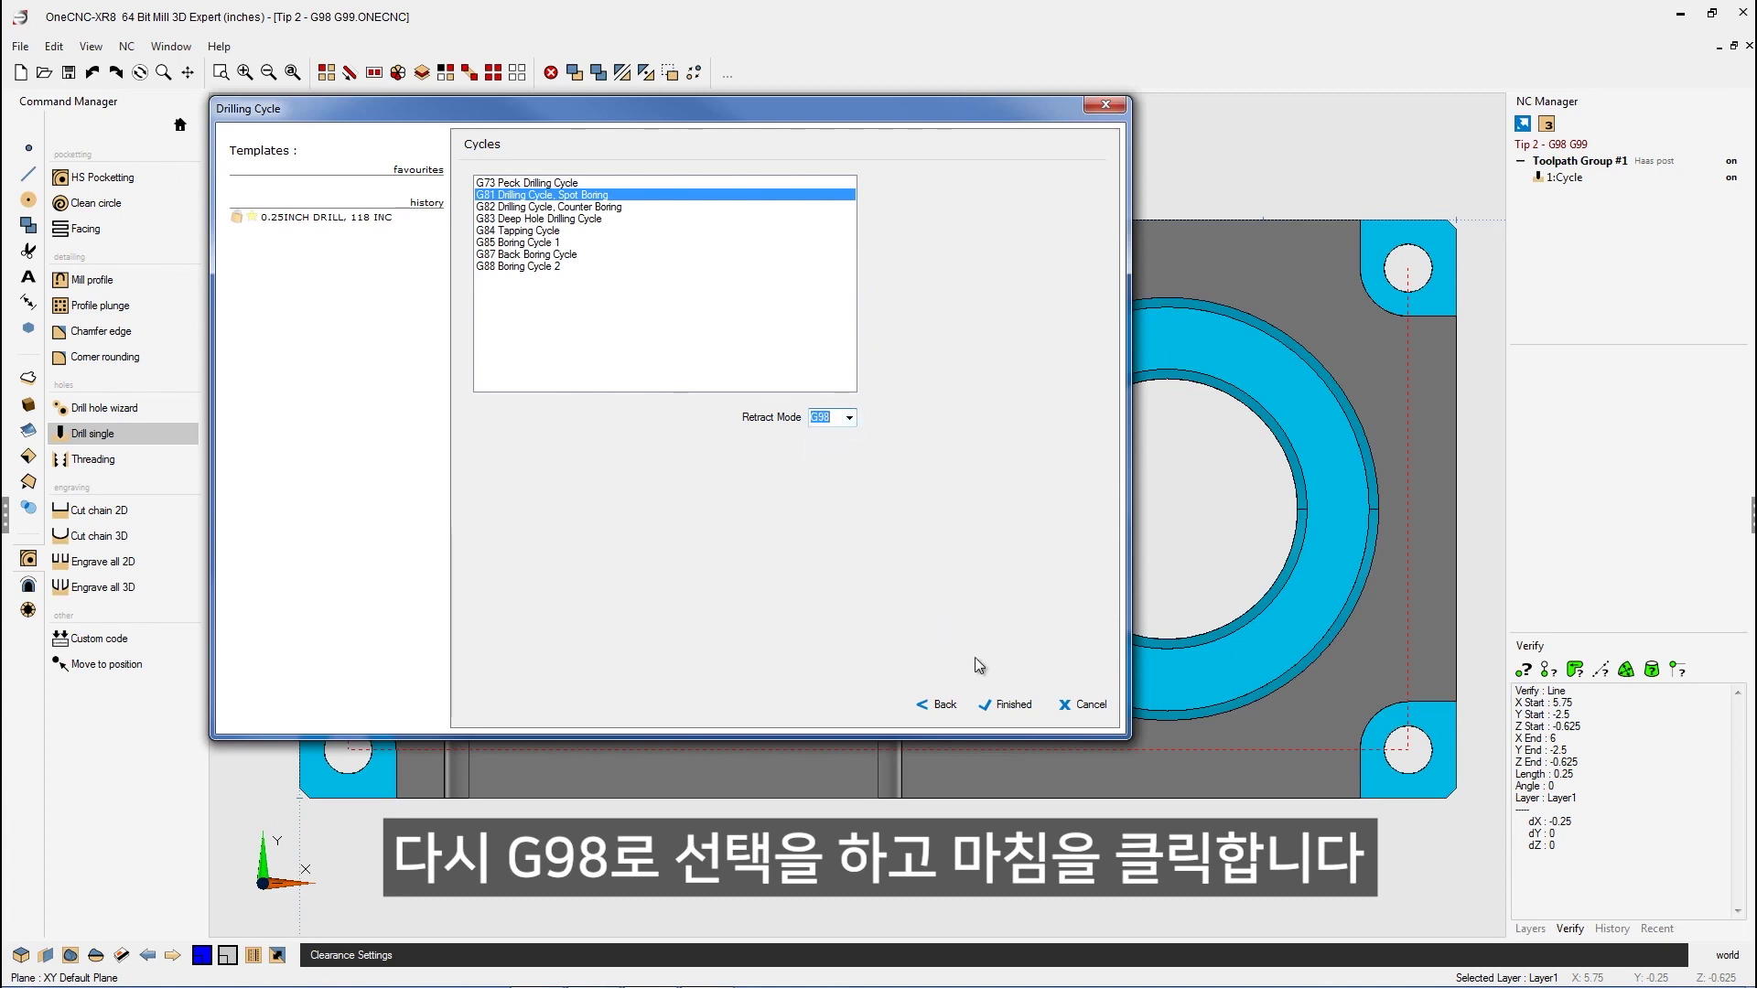
{"action": "left_click", "coordinate": [1012, 704]}
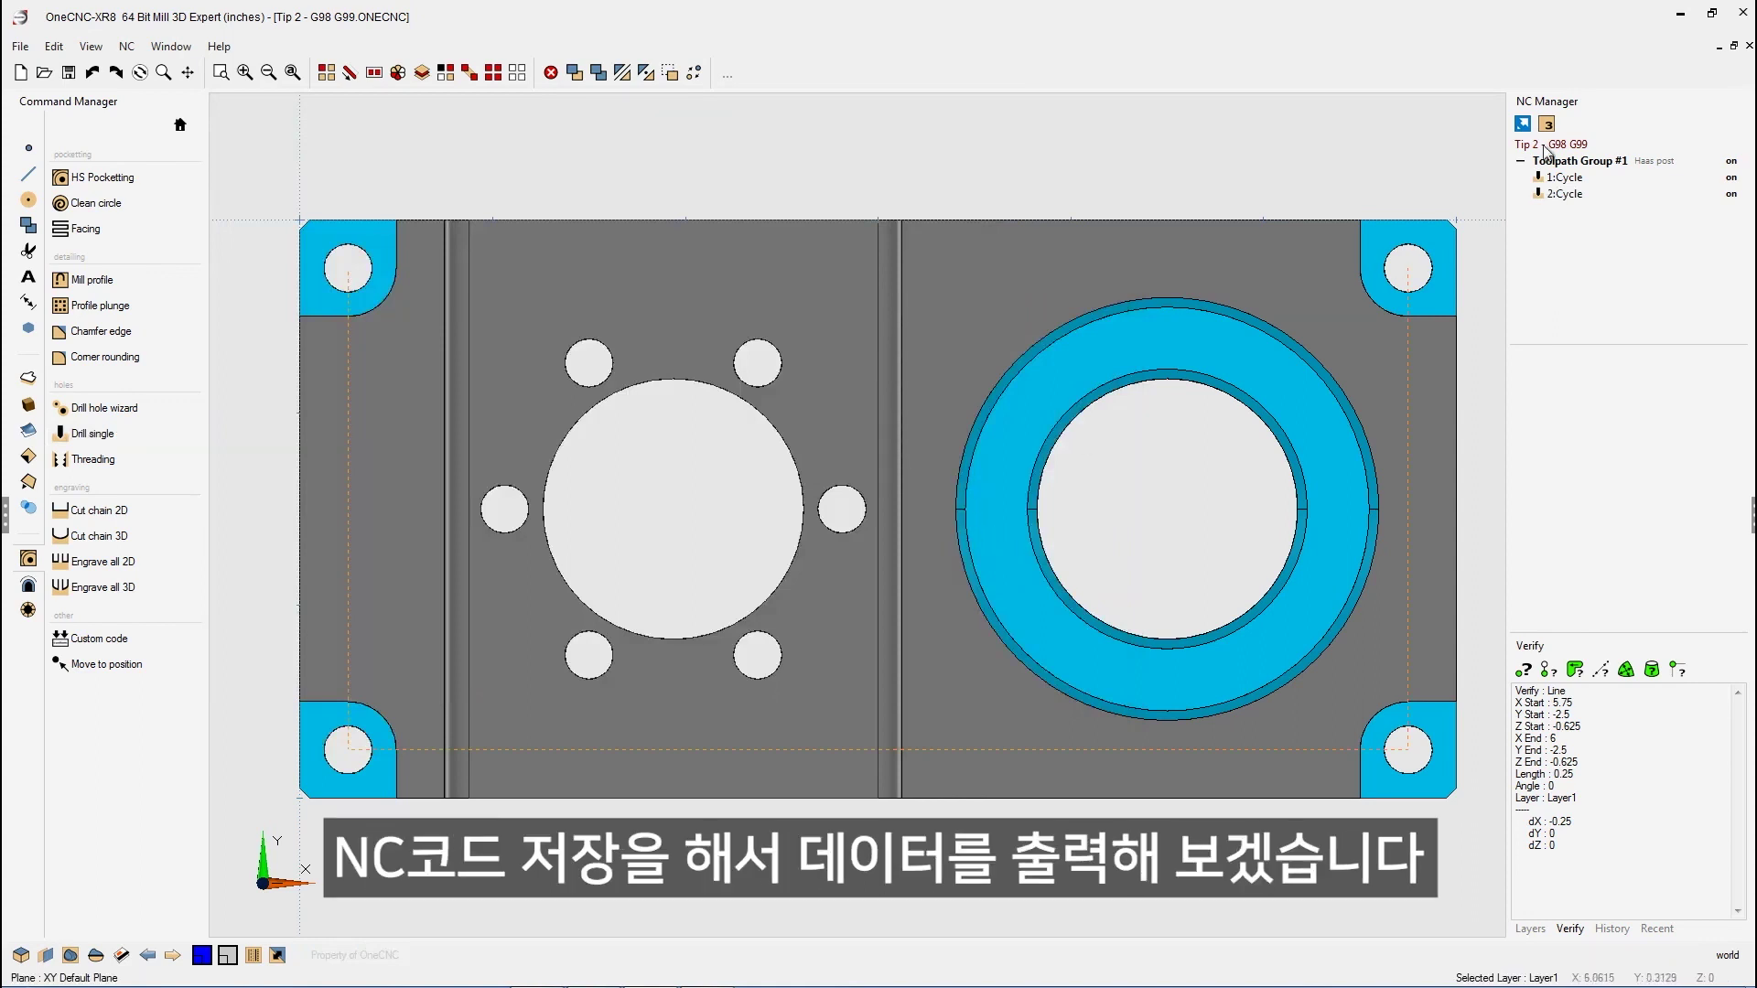
Post Toolpath Group #1 with the Haas post and overwrite the Tip 2 - G98 G99 file.
{"action": "right_click", "coordinate": [1574, 165]}
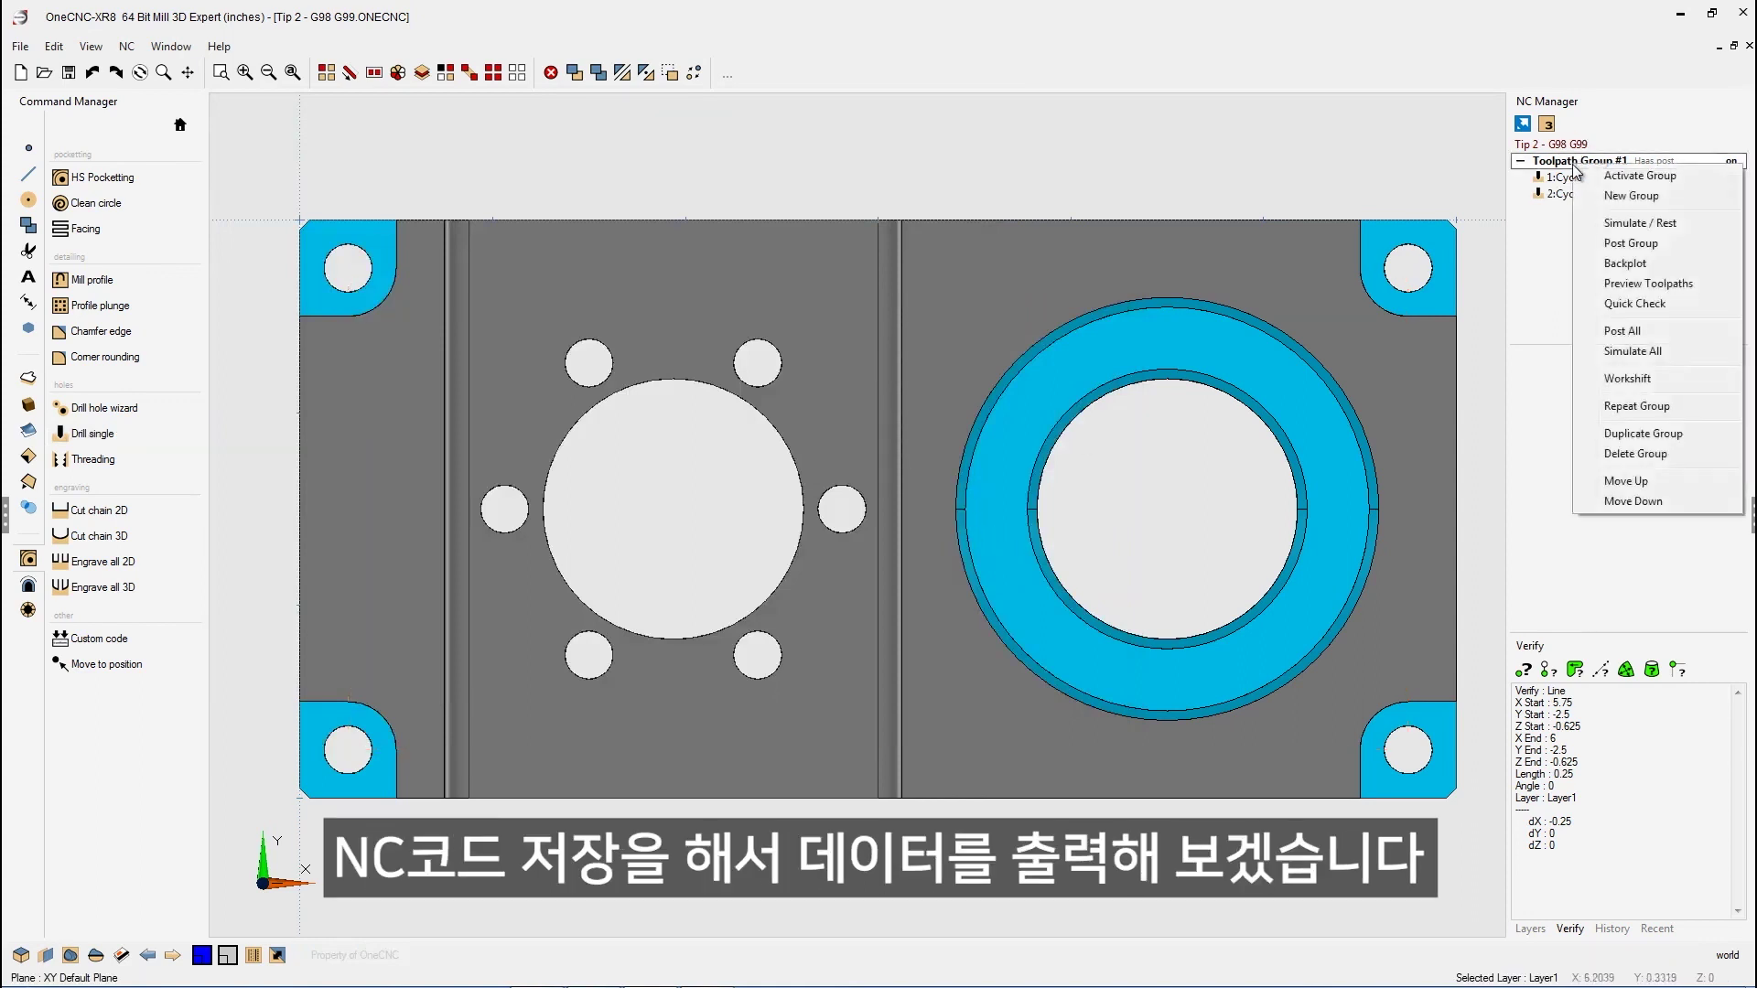
{"action": "left_click", "coordinate": [1624, 249]}
{"action": "left_click_drag", "start_coordinate": [809, 244], "coordinate": [417, 121]}
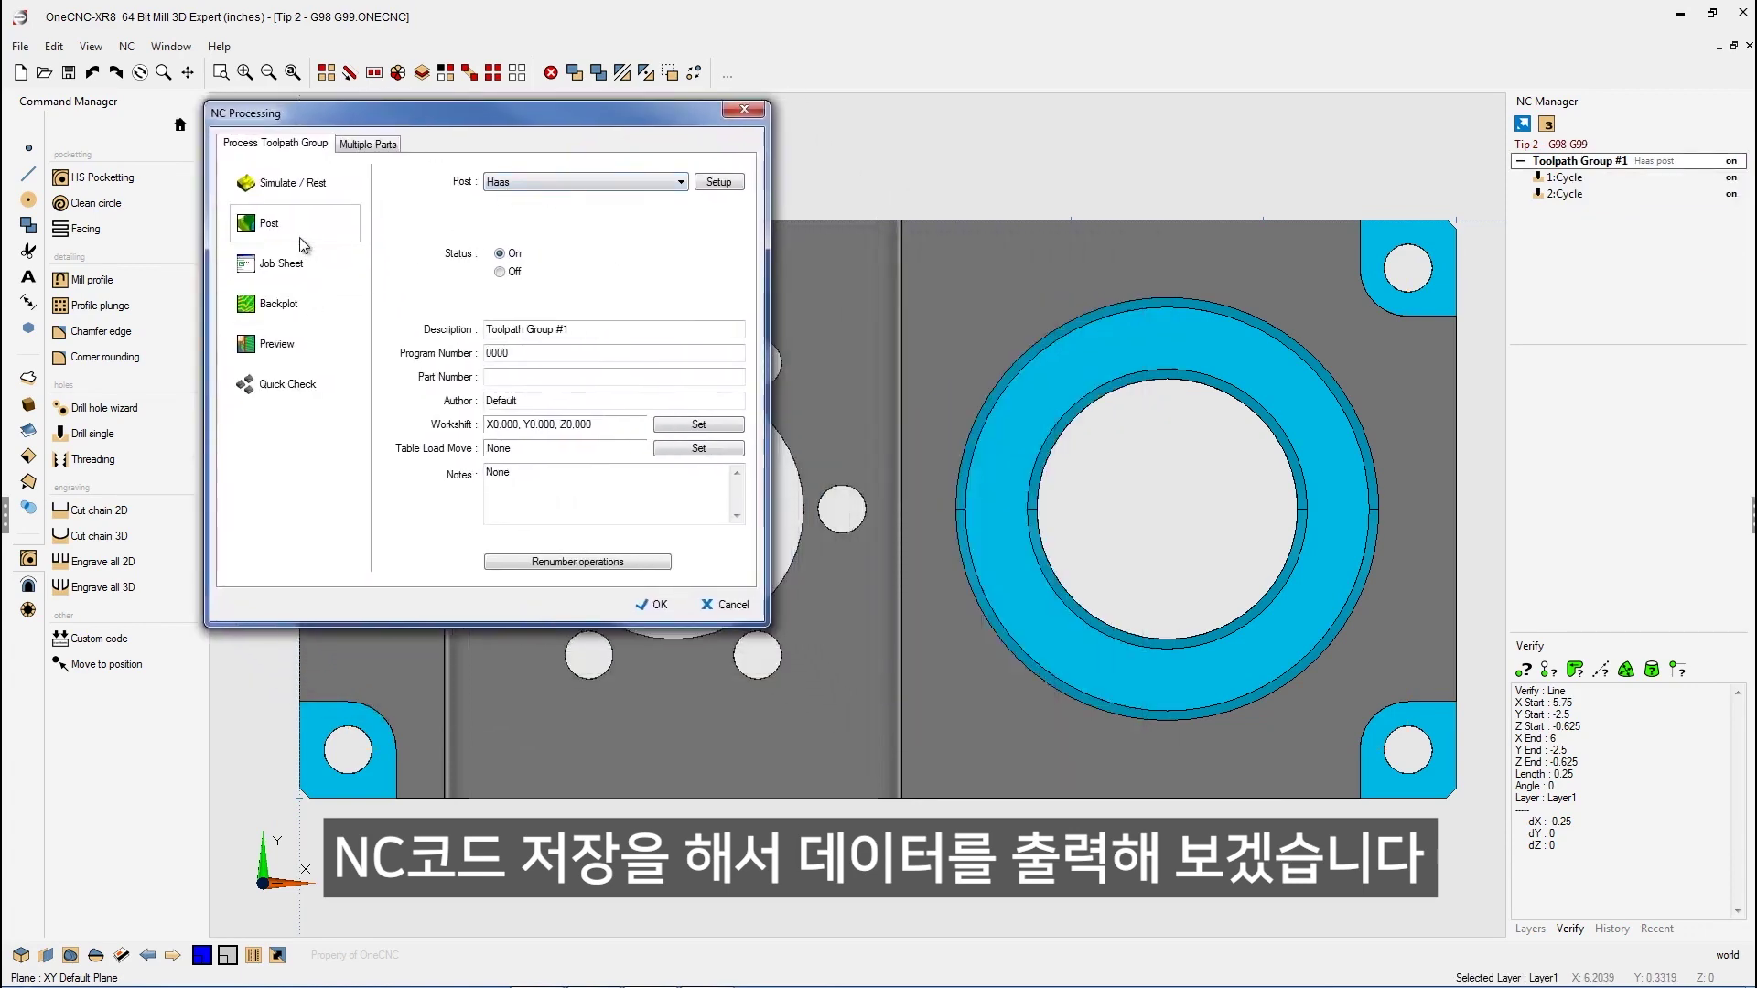
{"action": "left_click", "coordinate": [265, 224]}
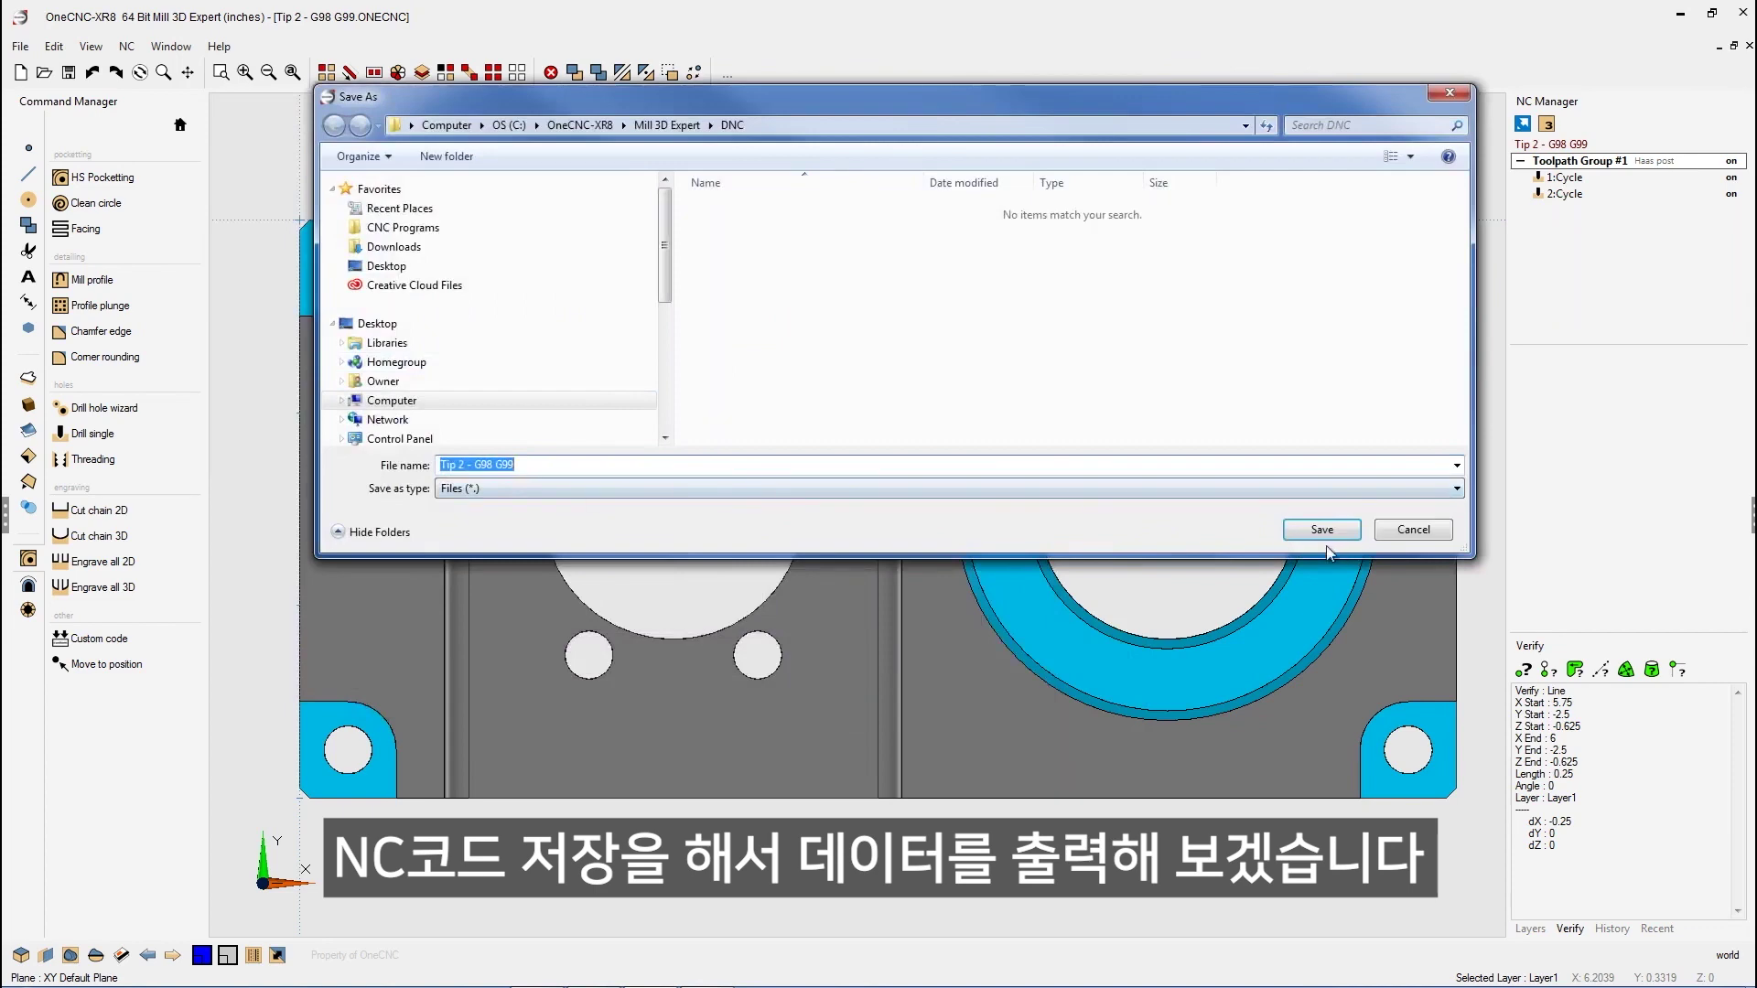
{"action": "left_click", "coordinate": [1322, 530]}
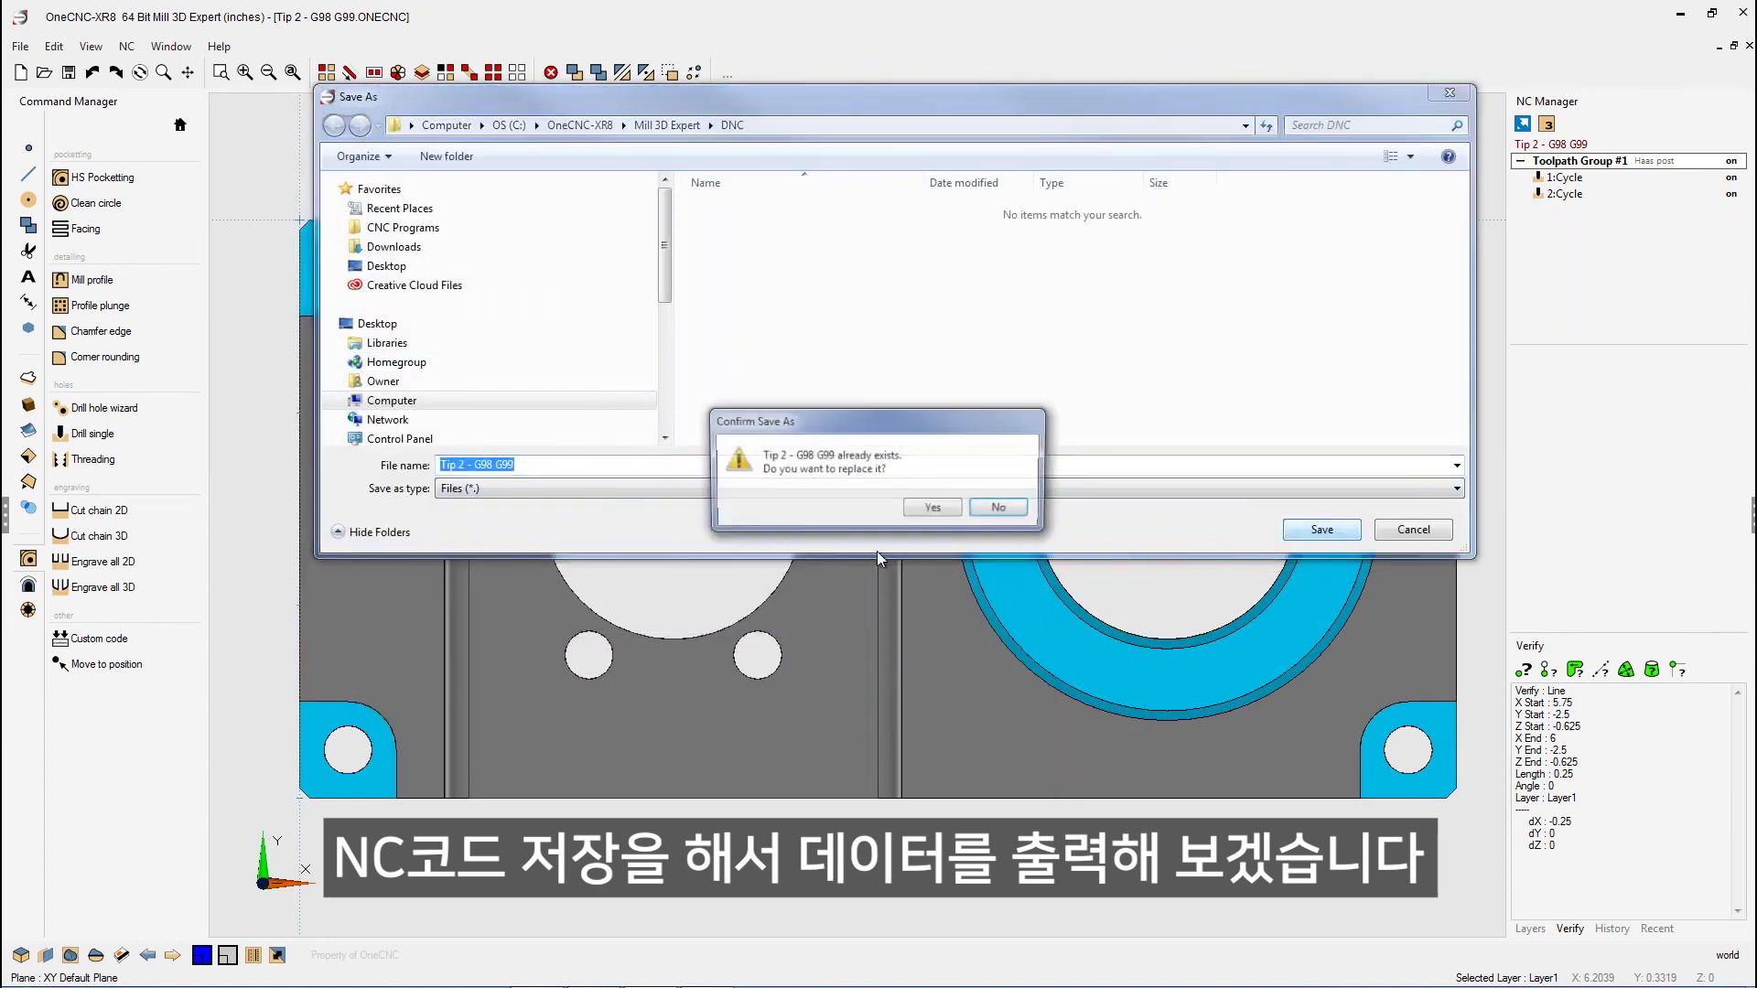
{"action": "left_click", "coordinate": [959, 506]}
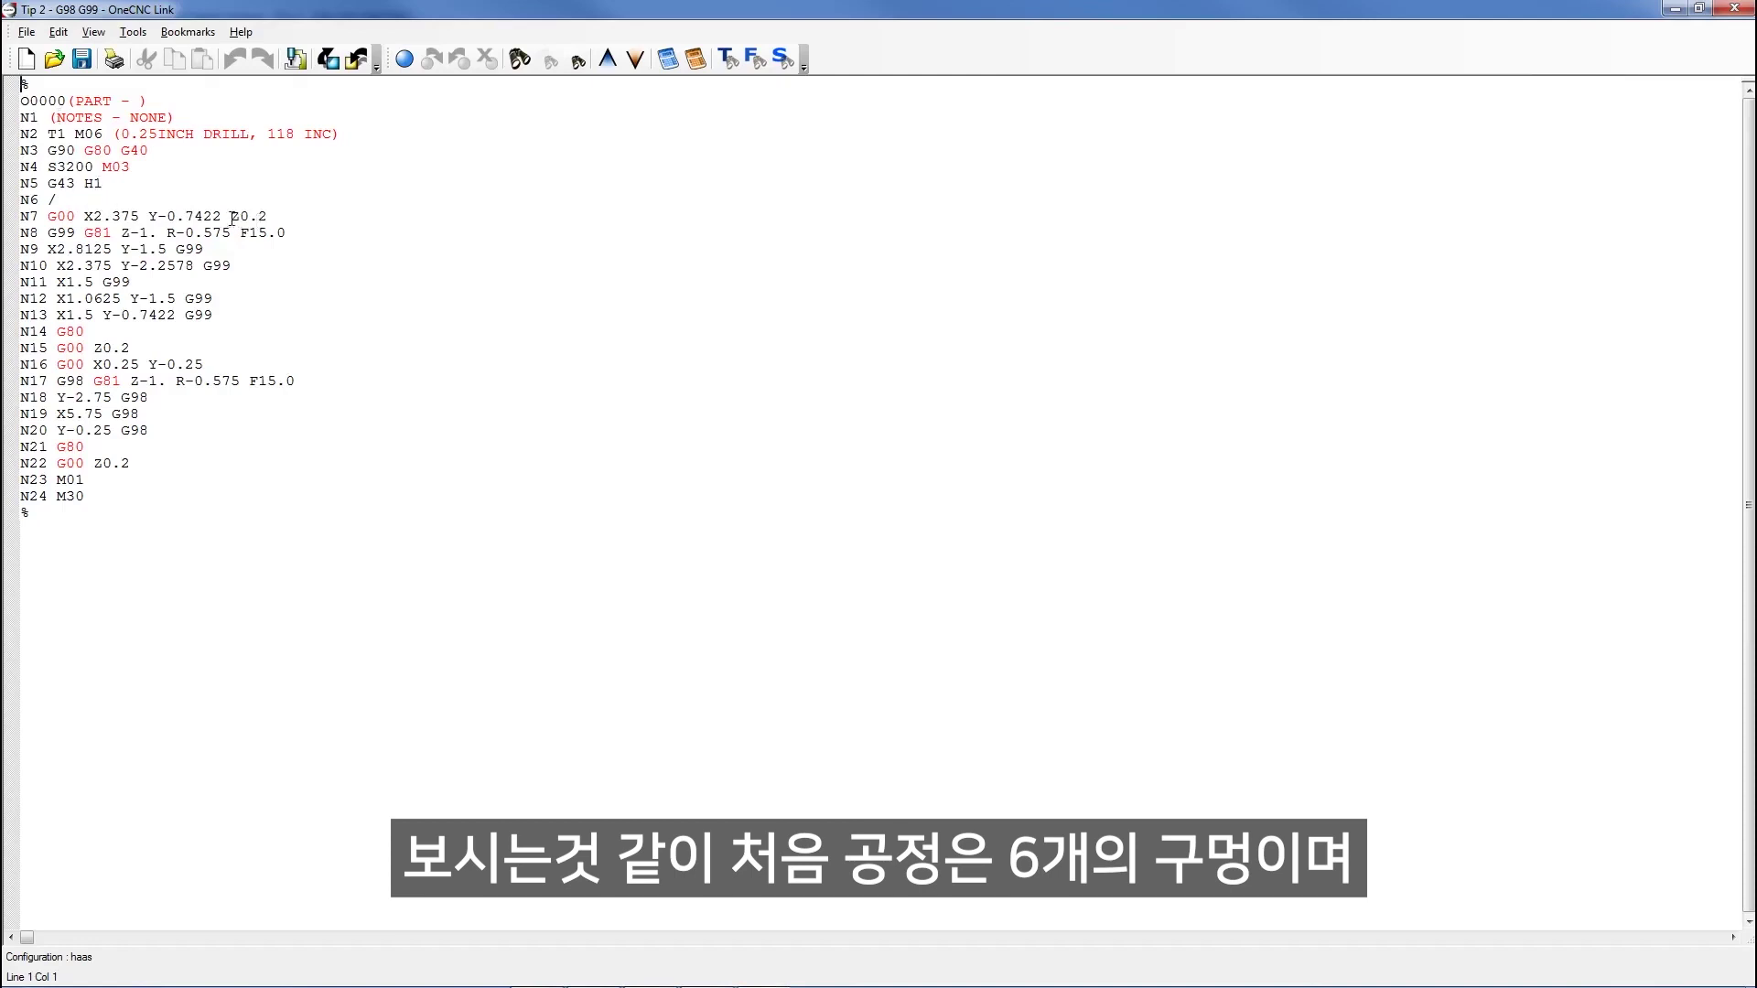
Highlight the Z0.2 heights on N7 and N15 and the G99 G81 (N8) and G98 G81 (N17) lines.
{"action": "left_click_drag", "start_coordinate": [231, 217], "coordinate": [274, 216]}
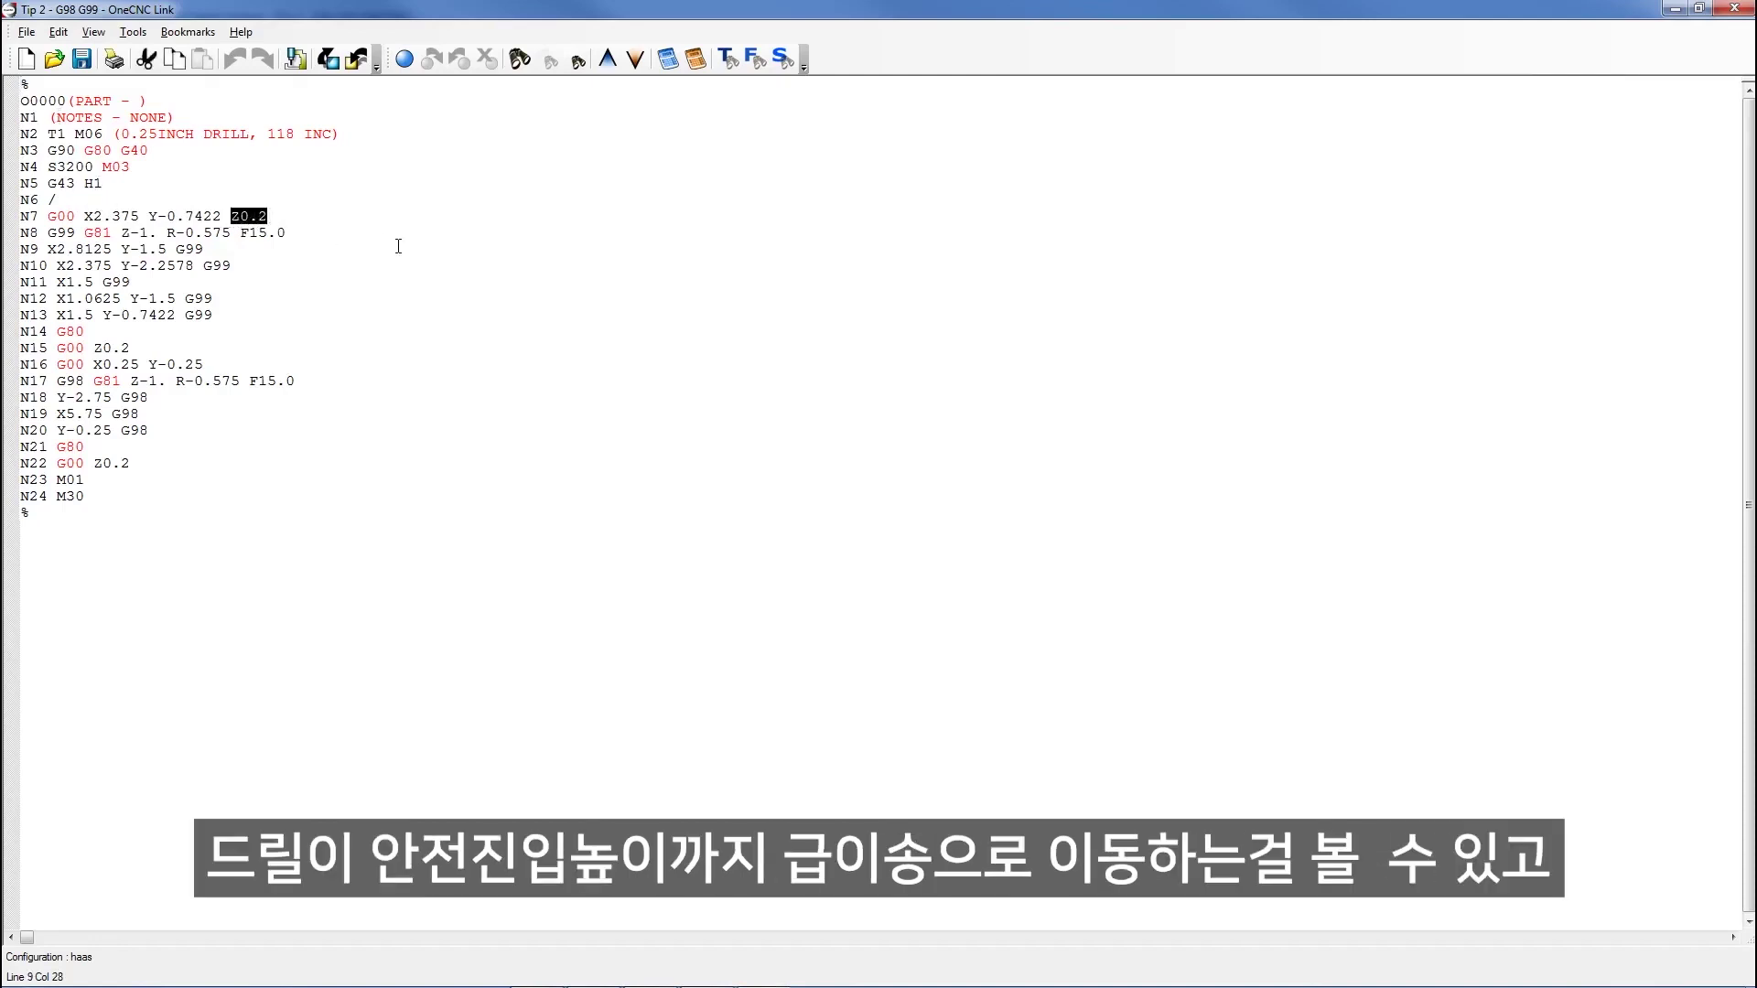
{"action": "left_click_drag", "start_coordinate": [47, 233], "coordinate": [291, 240]}
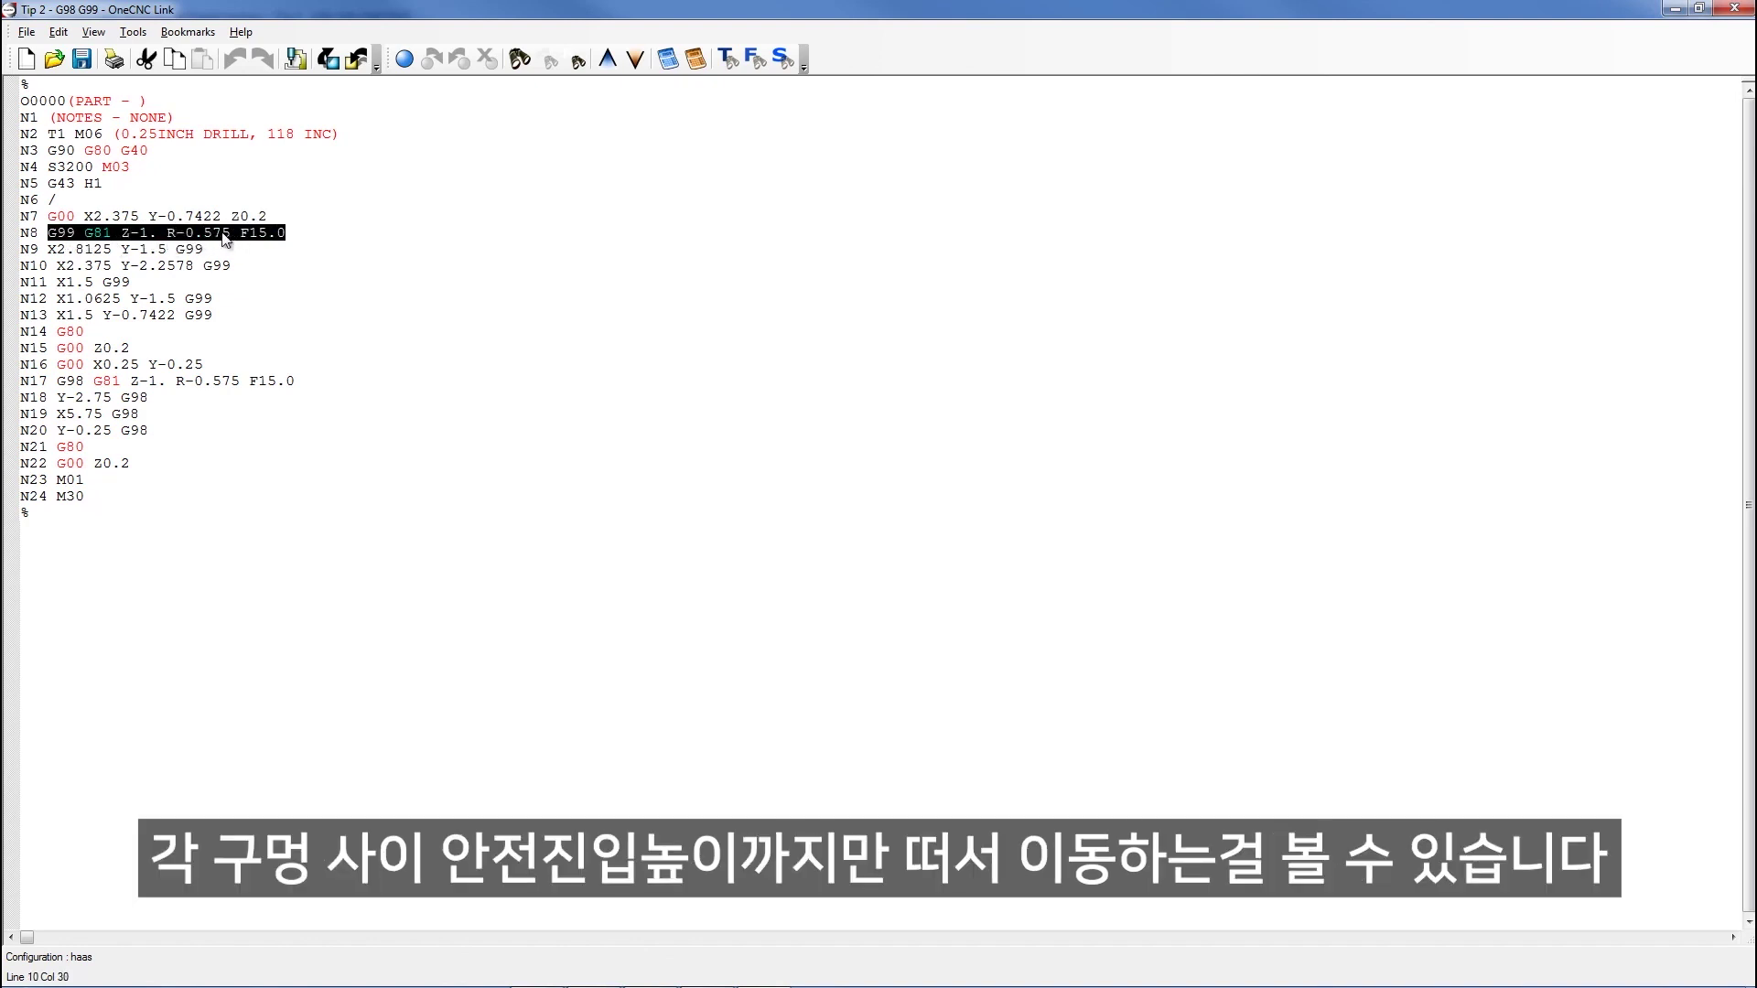
{"action": "left_click", "coordinate": [134, 283]}
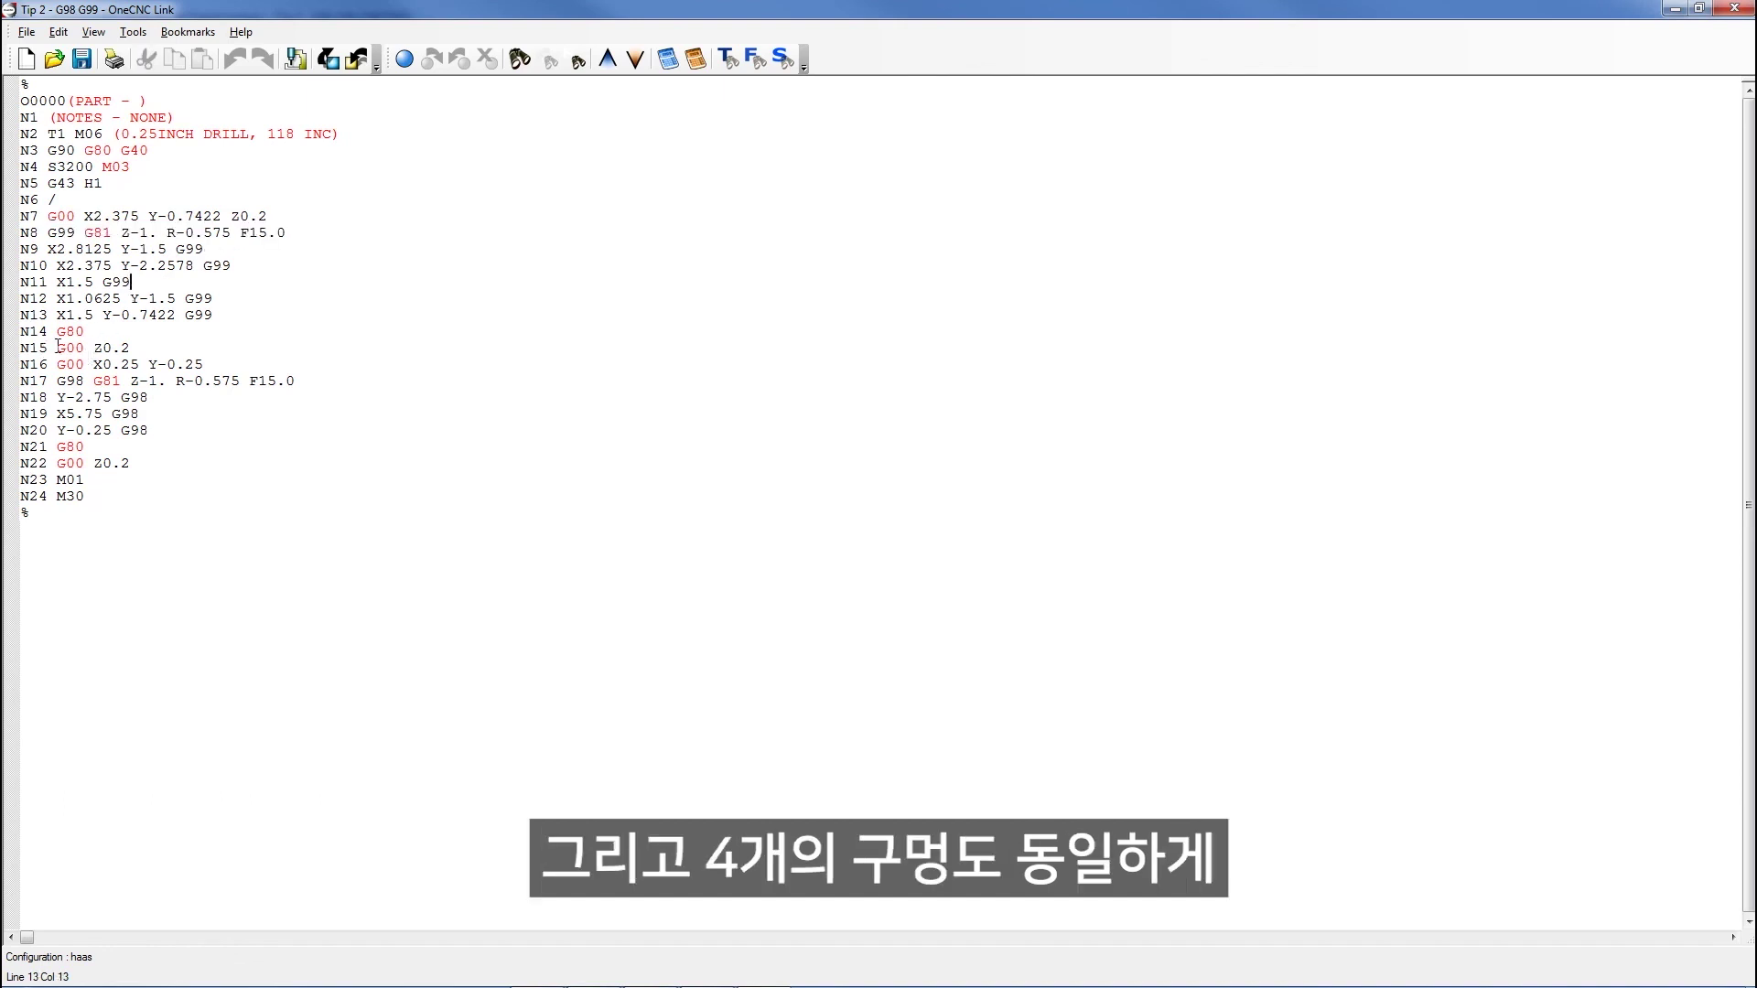
{"action": "left_click_drag", "start_coordinate": [57, 349], "coordinate": [137, 350]}
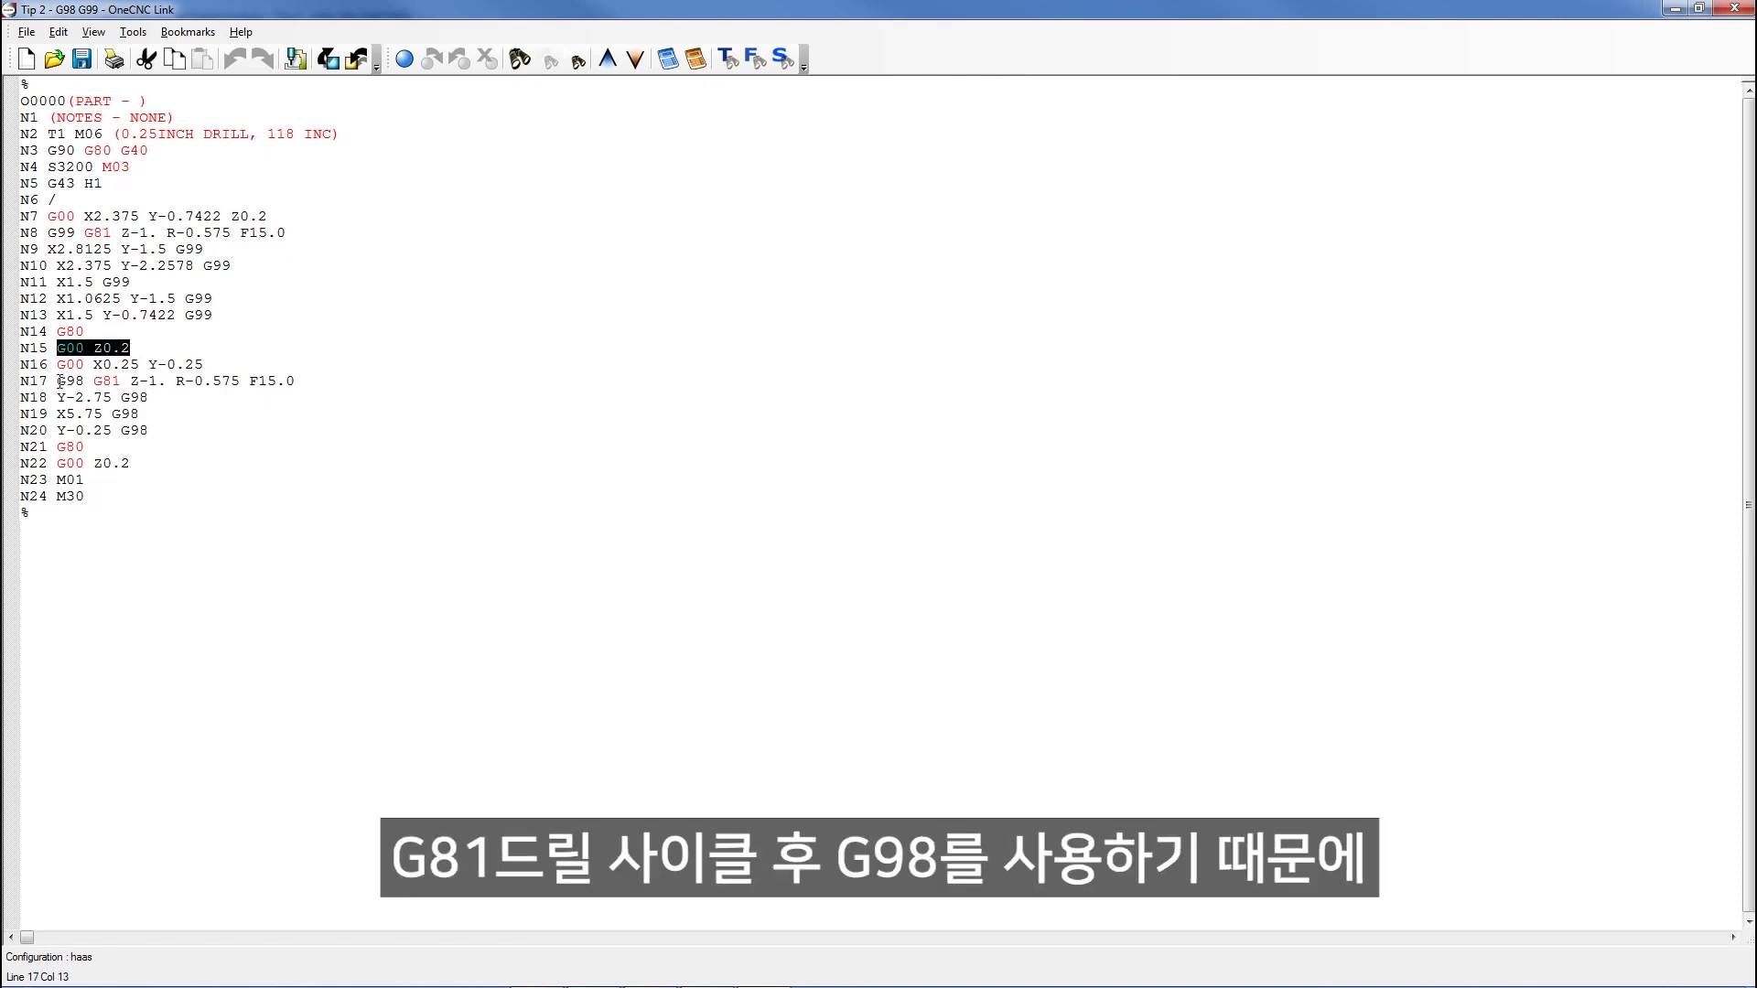
{"action": "left_click_drag", "start_coordinate": [57, 381], "coordinate": [297, 383]}
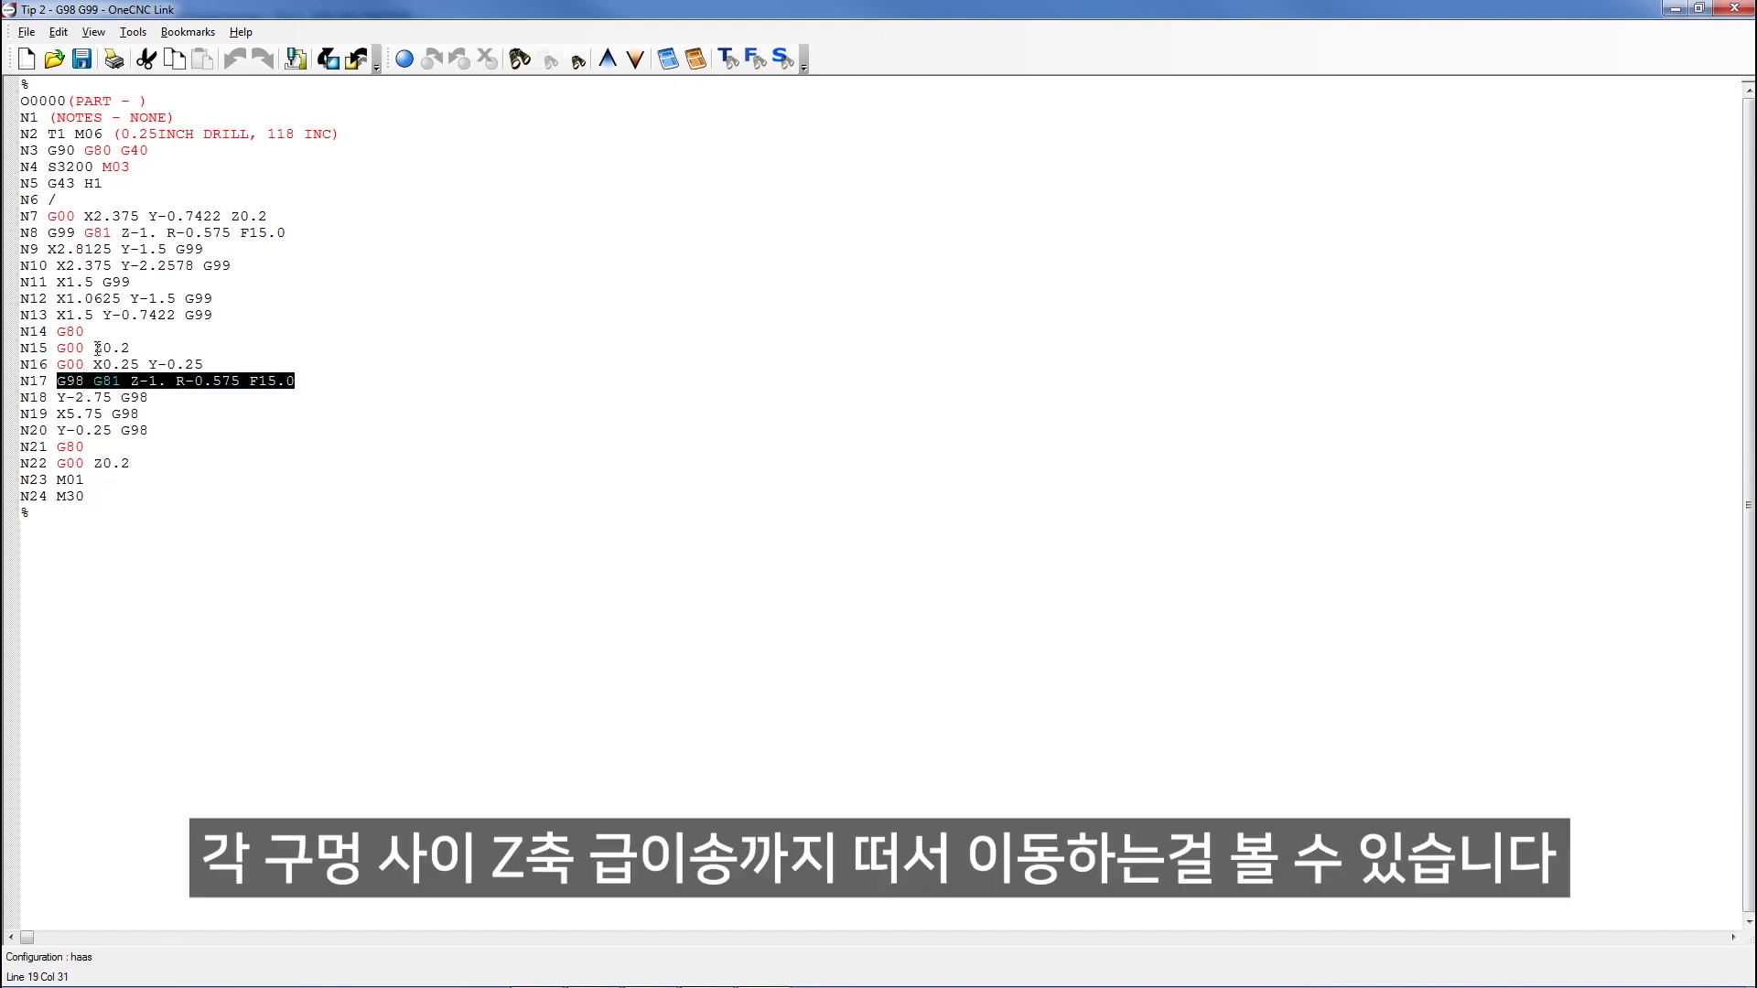
{"action": "left_click_drag", "start_coordinate": [93, 348], "coordinate": [133, 345]}
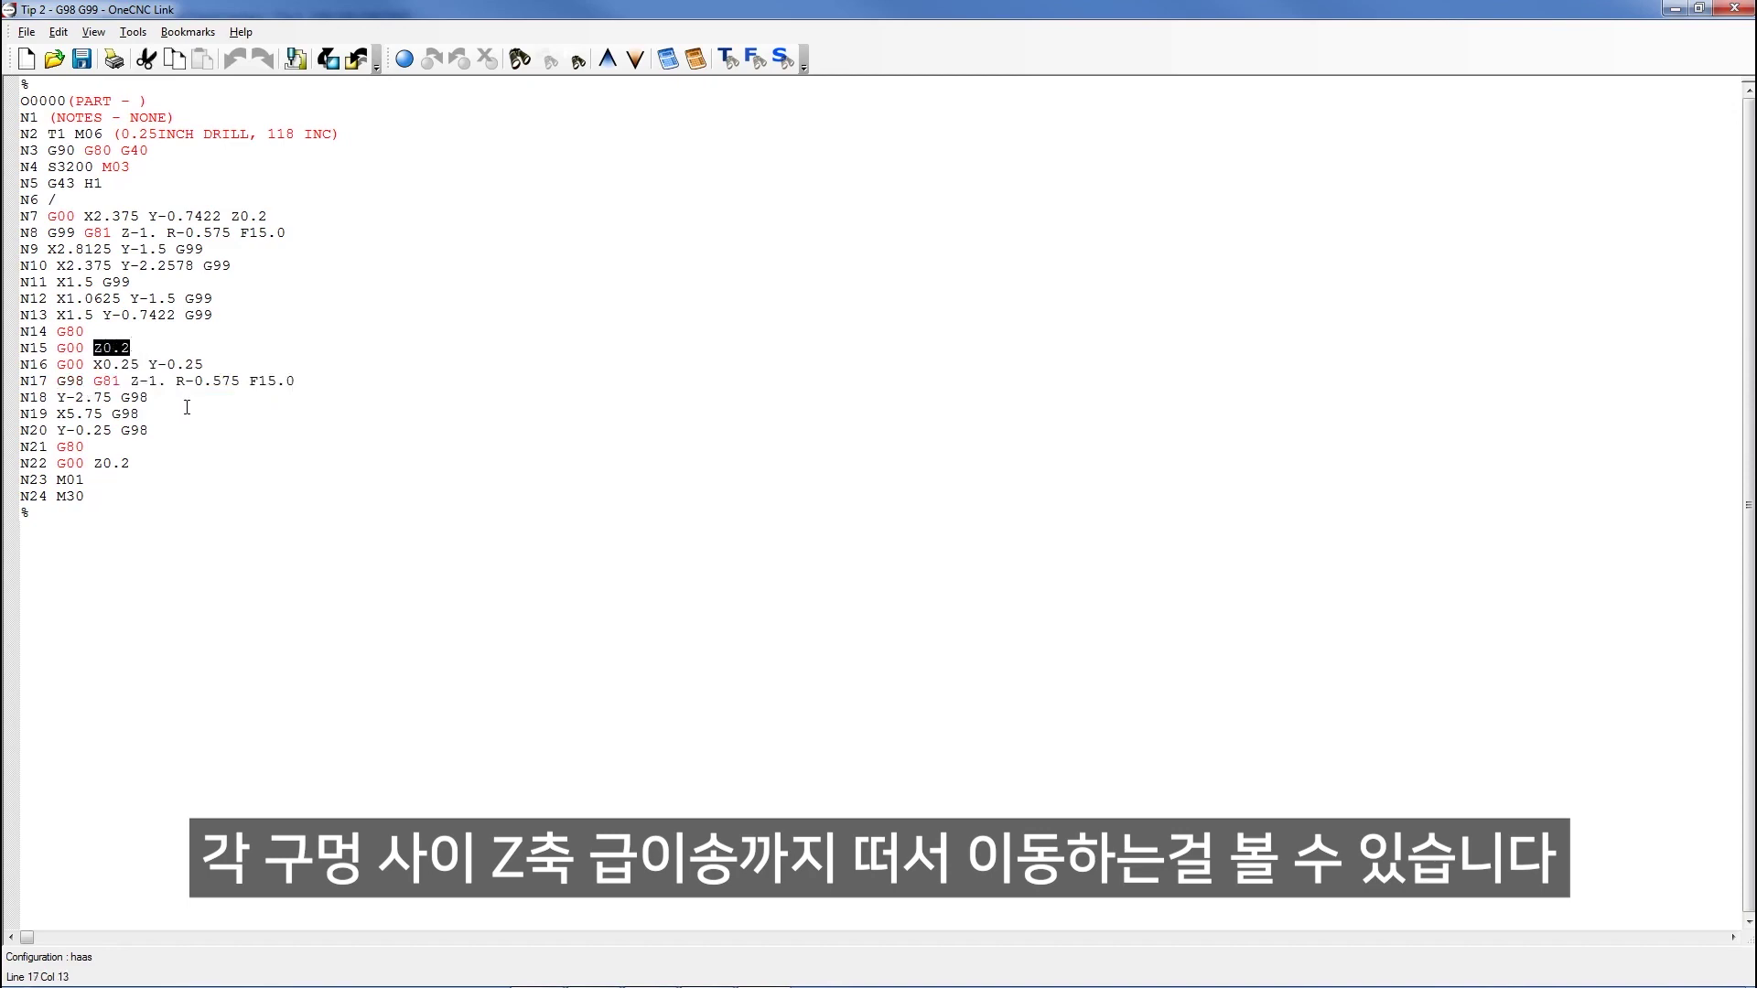
Close the OneCNC Link editor and orbit the part from top view into an isometric view.
{"action": "left_click", "coordinate": [1734, 8]}
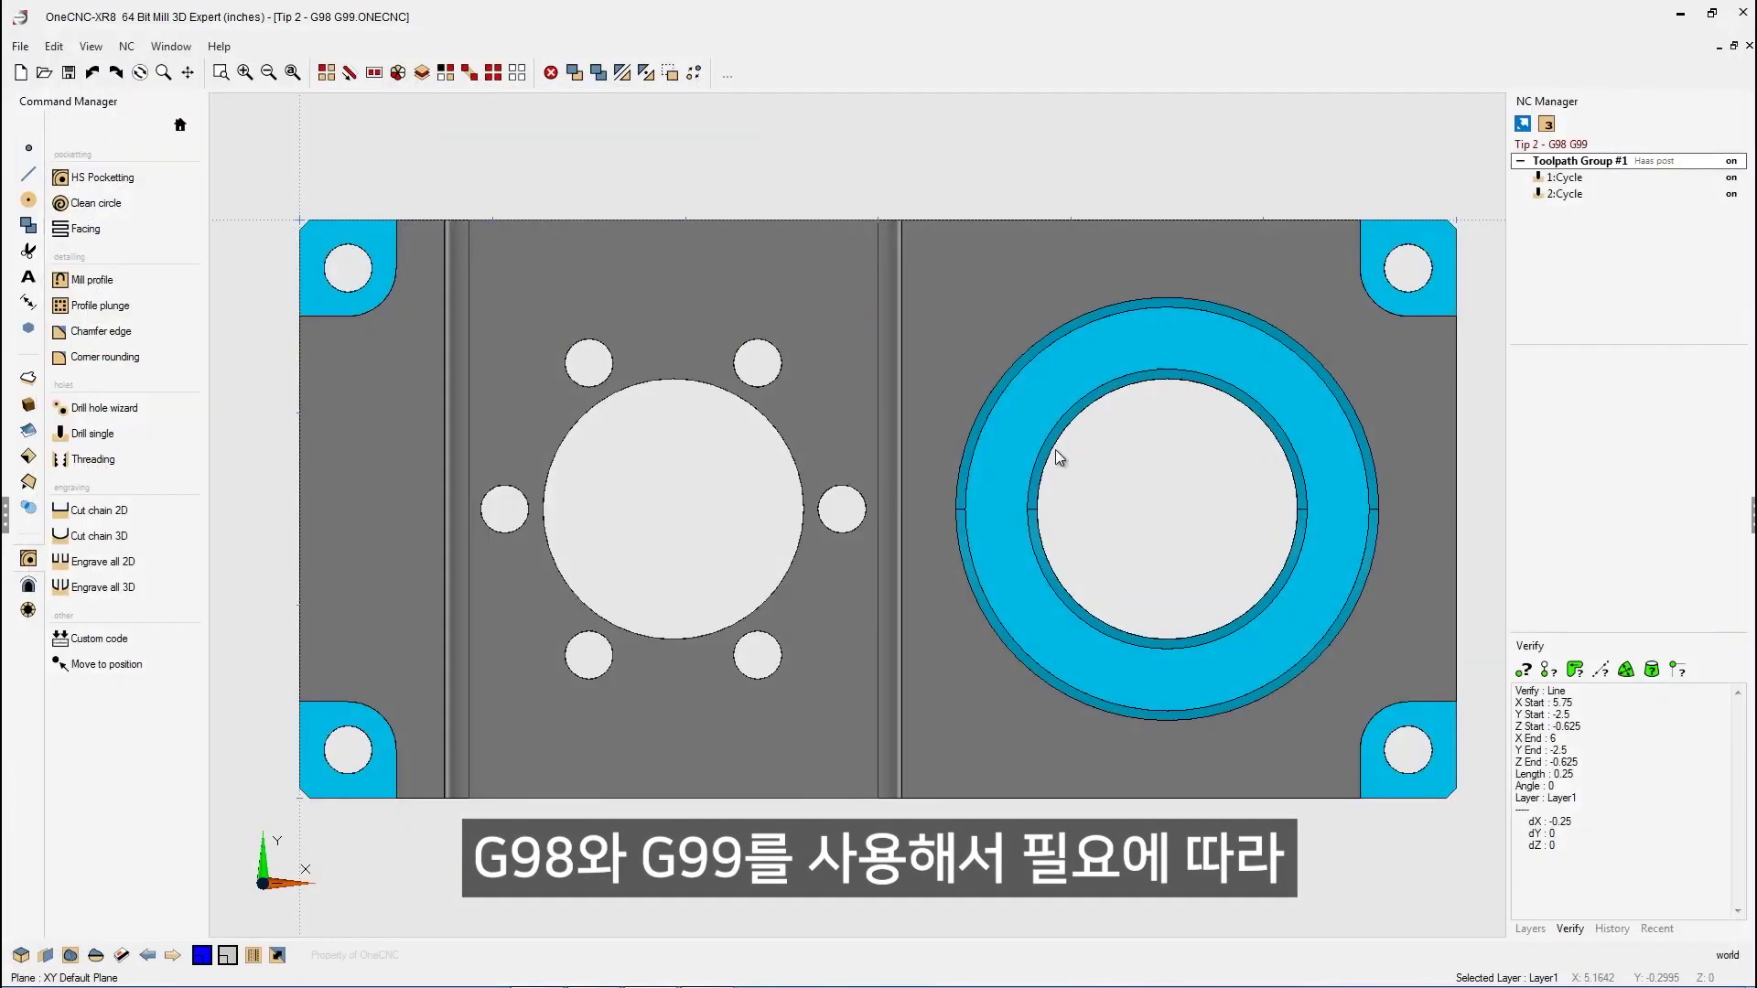
{"action": "middle_click_drag", "start_coordinate": [836, 613], "coordinate": [765, 463]}
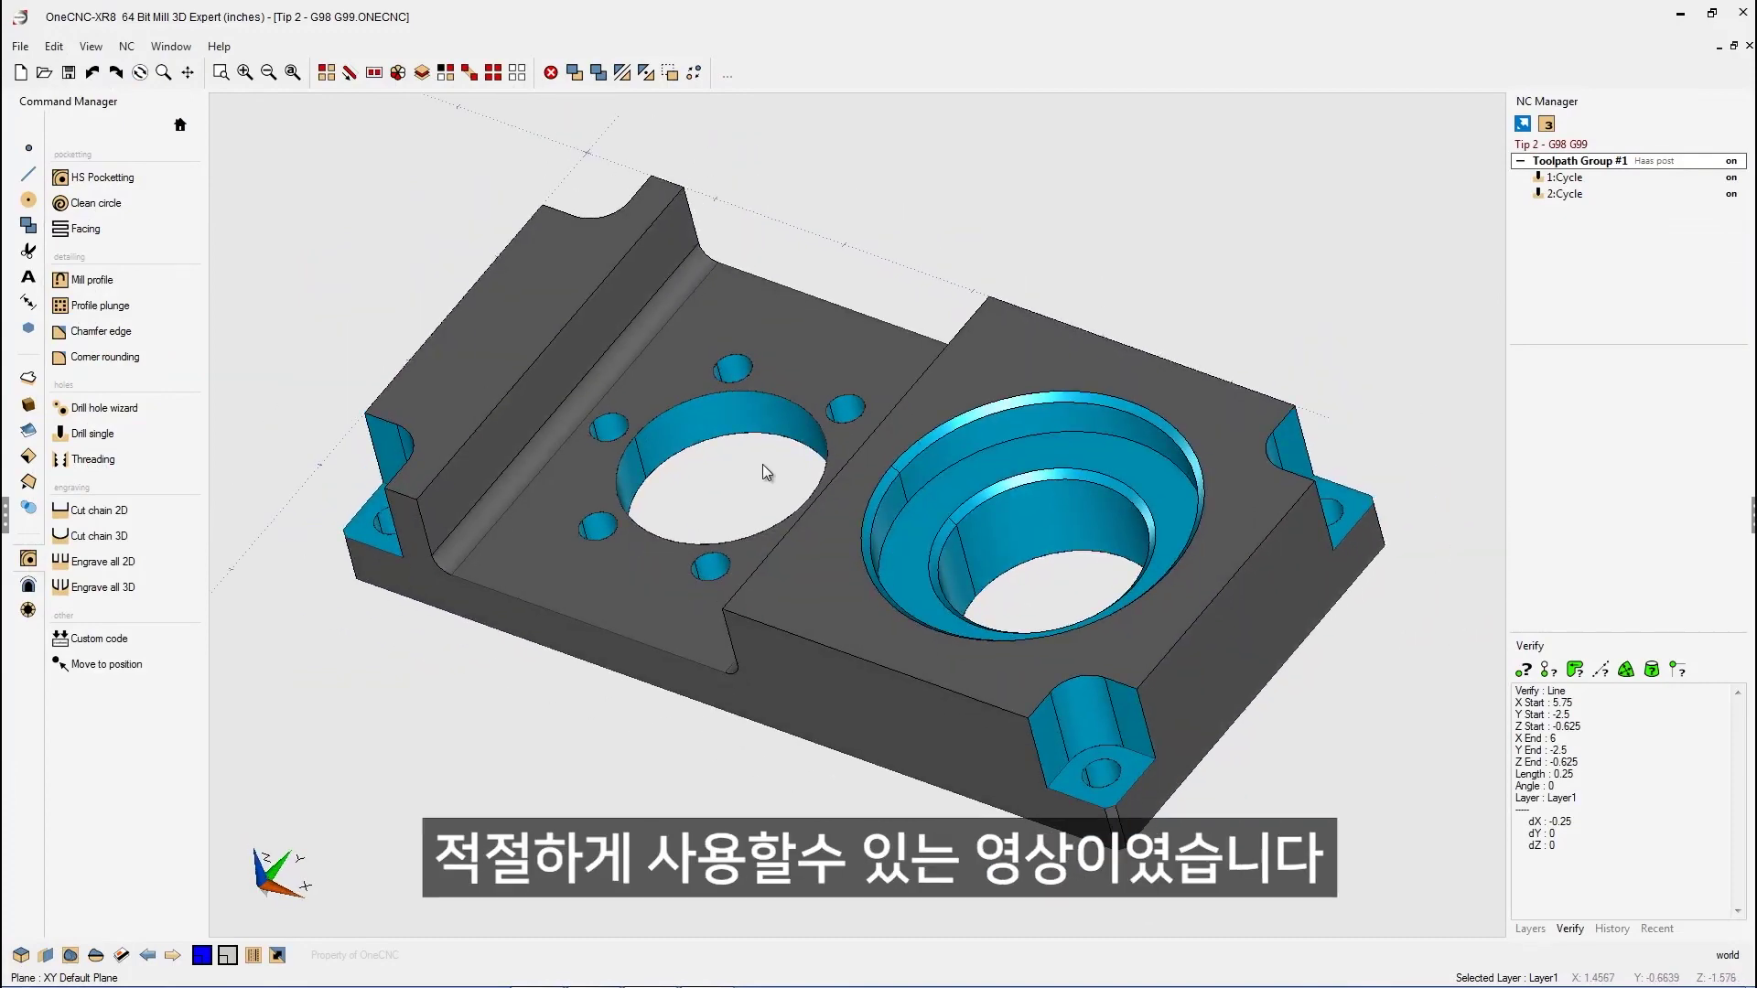